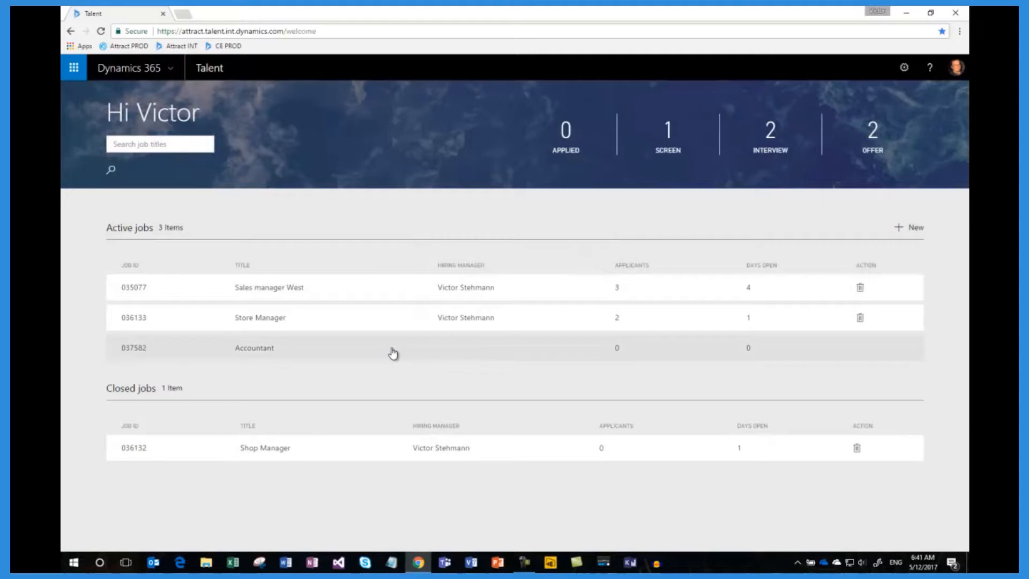
Step: Open the Accountant job and add a colleague to its hiring team with the Interviewer role
{"action": "left_click", "coordinate": [392, 352]}
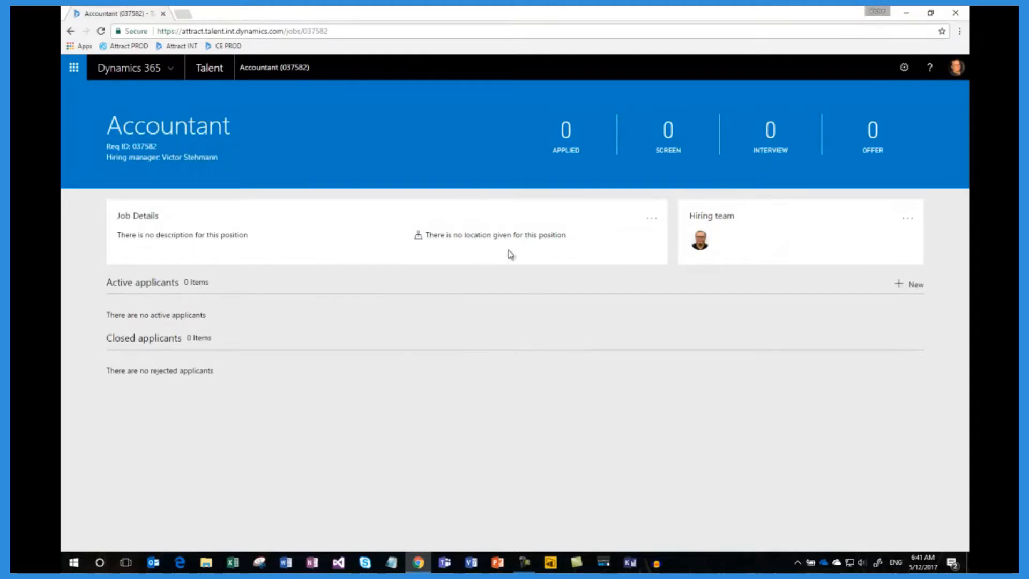
{"action": "left_click", "coordinate": [907, 219]}
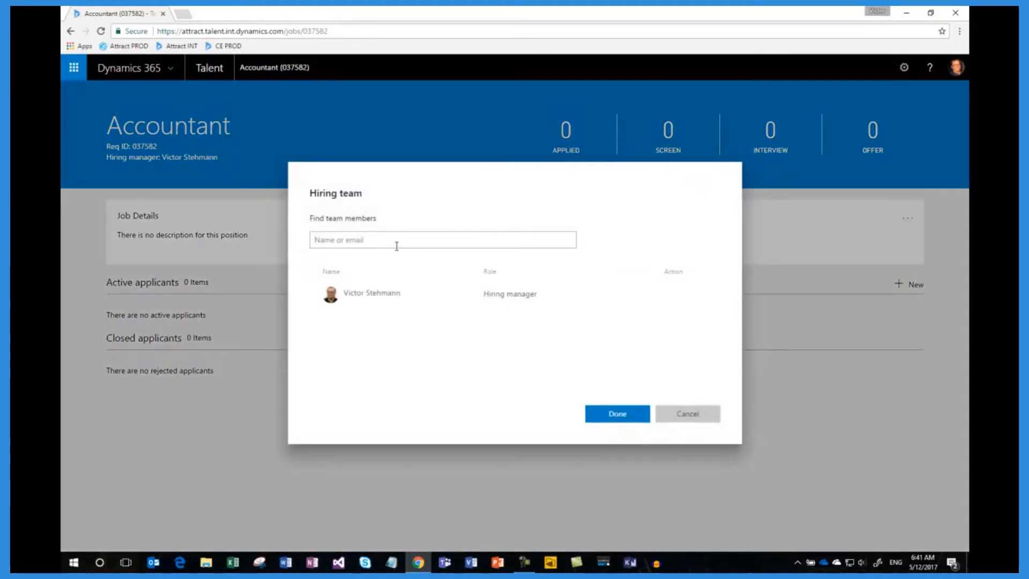
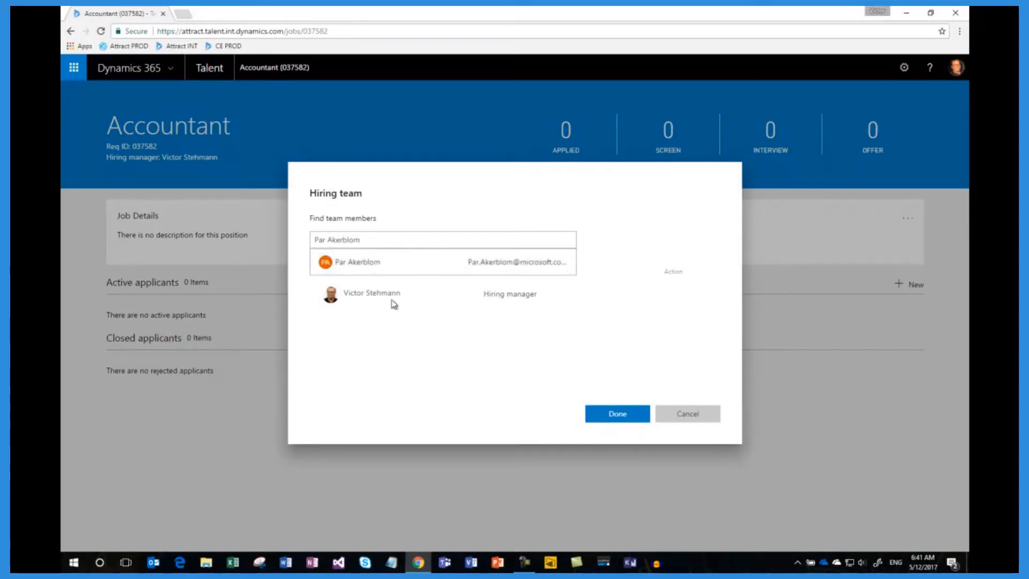
{"action": "left_click", "coordinate": [378, 267]}
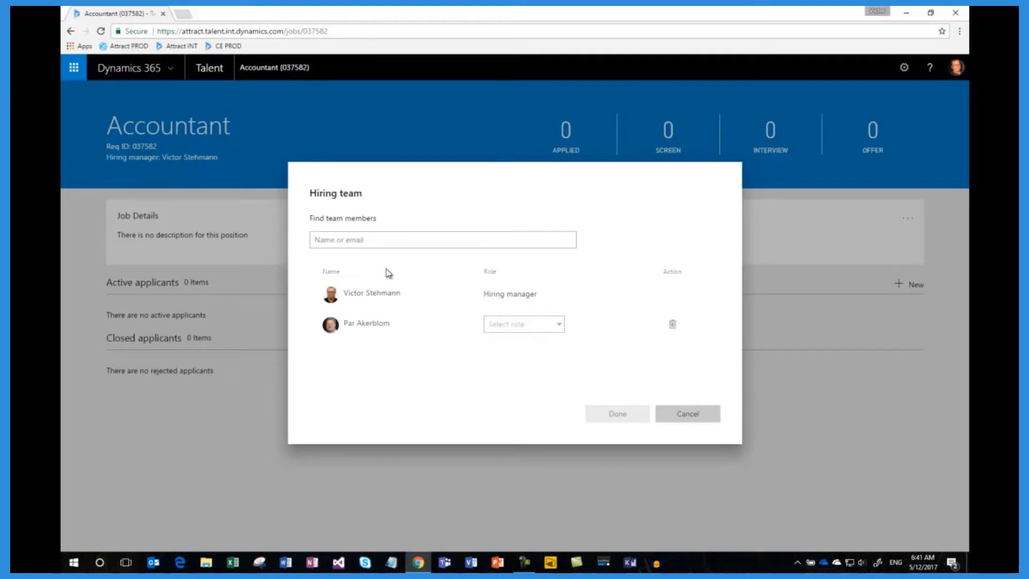
{"action": "left_click", "coordinate": [558, 327]}
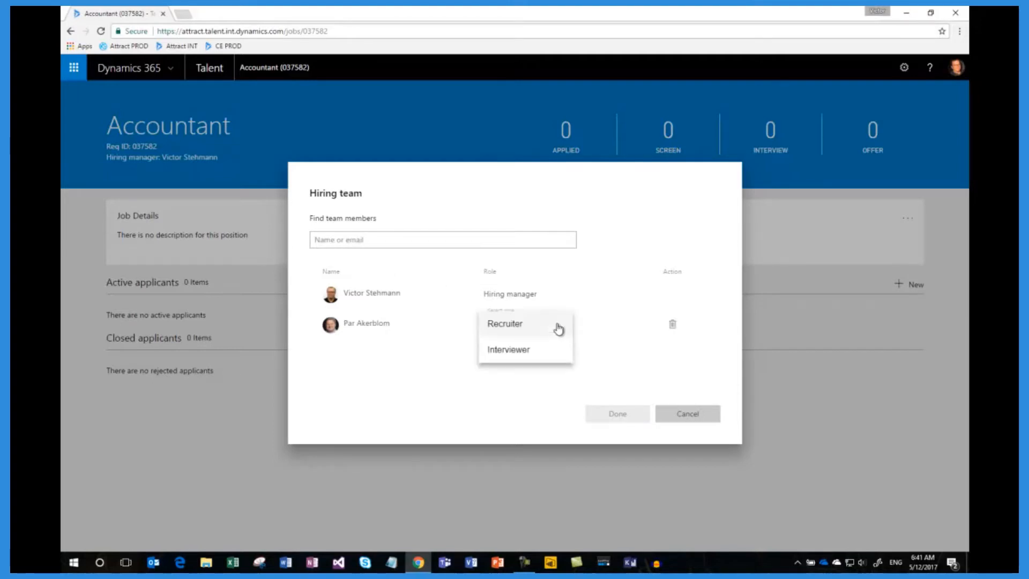
{"action": "left_click", "coordinate": [523, 351]}
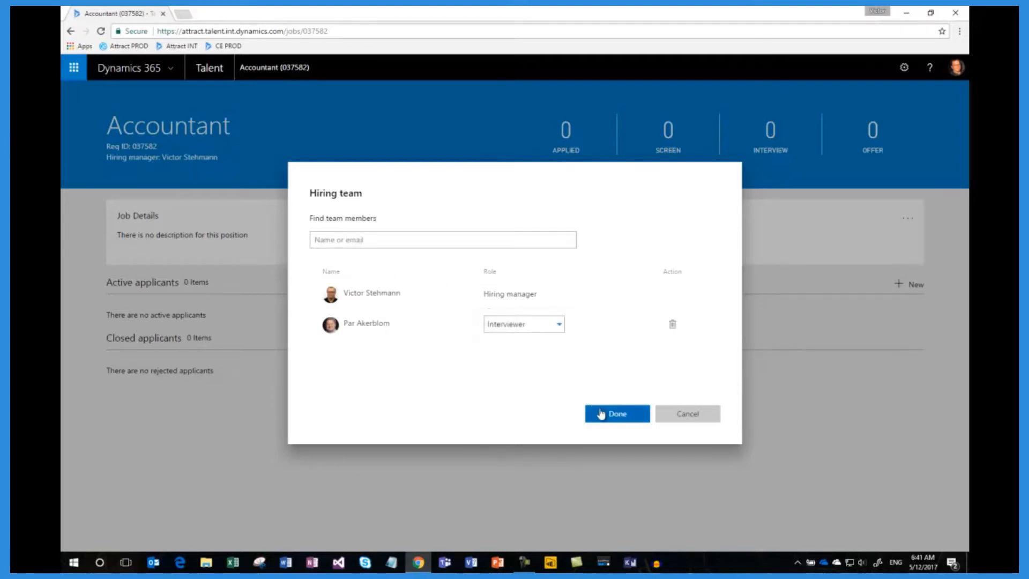
{"action": "left_click", "coordinate": [609, 415]}
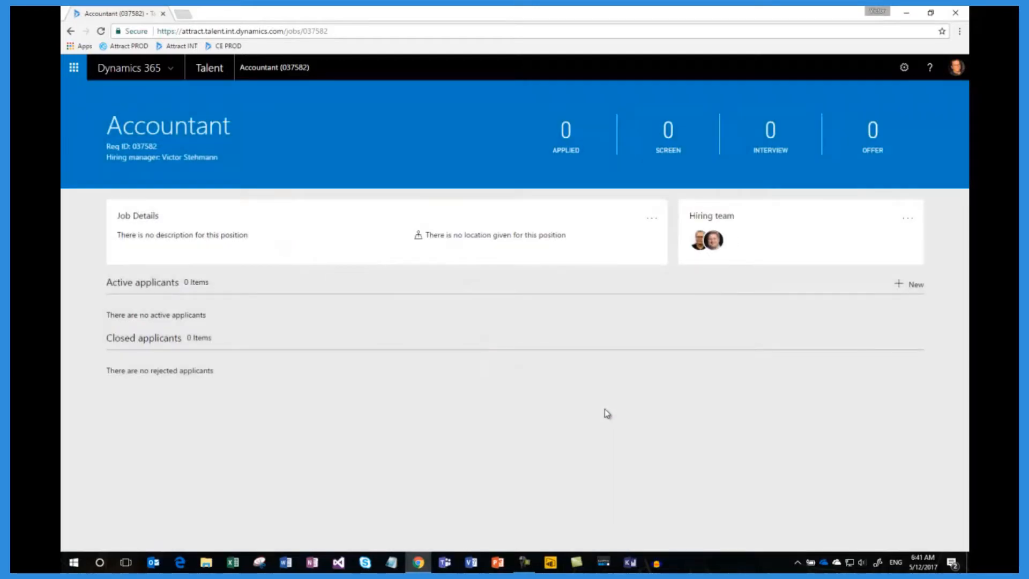
Step: Add a single new applicant to the Accountant job with first name, last name, e-mail and LinkedIn profile URL
{"action": "left_click", "coordinate": [914, 284]}
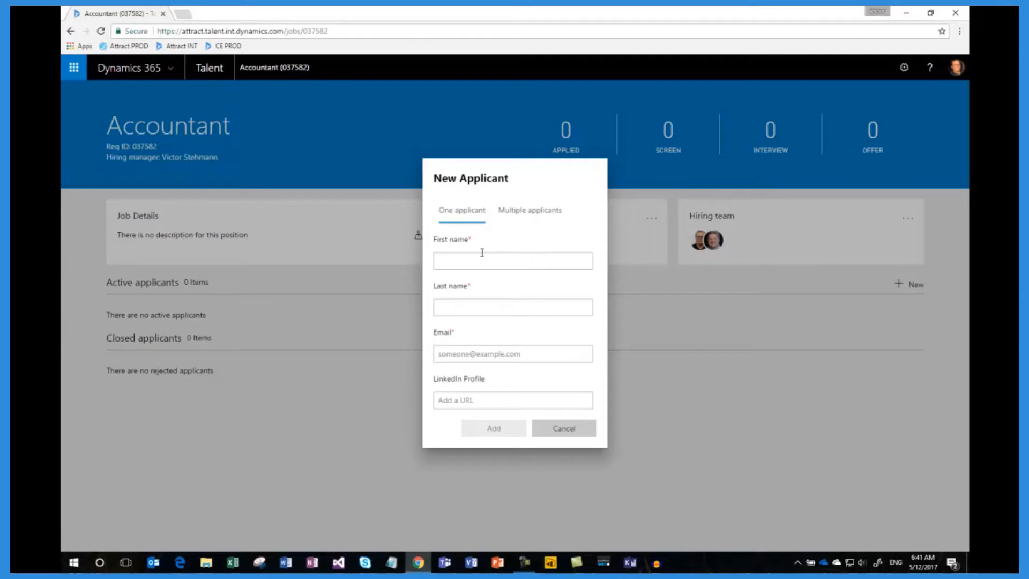
{"action": "left_click", "coordinate": [455, 260]}
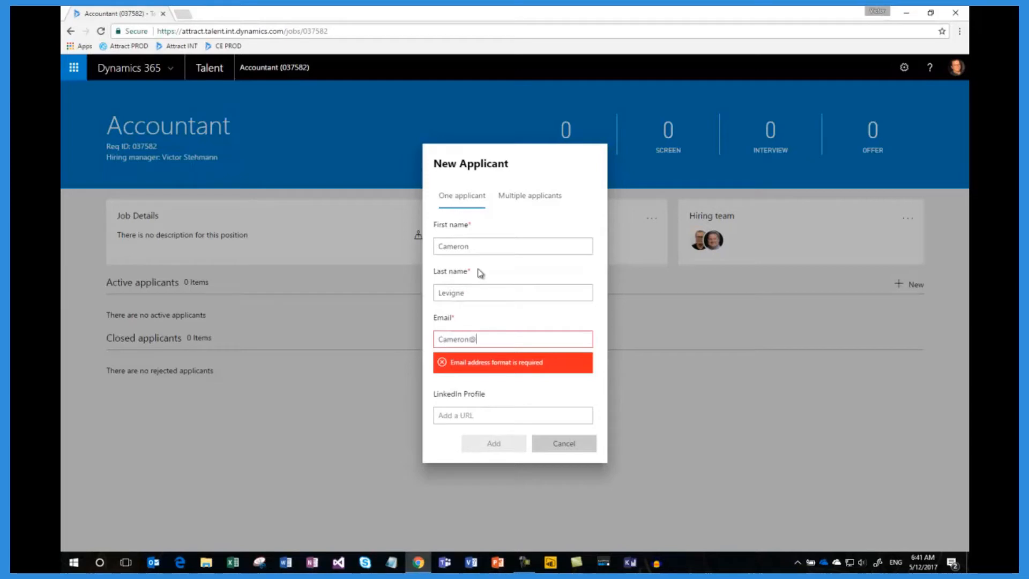
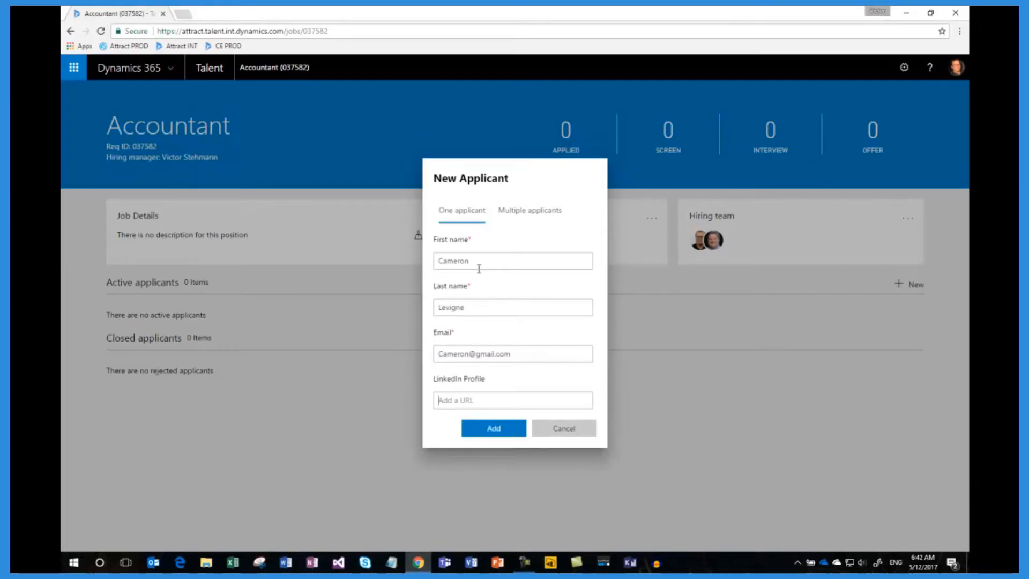
{"action": "key", "text": "Tab"}
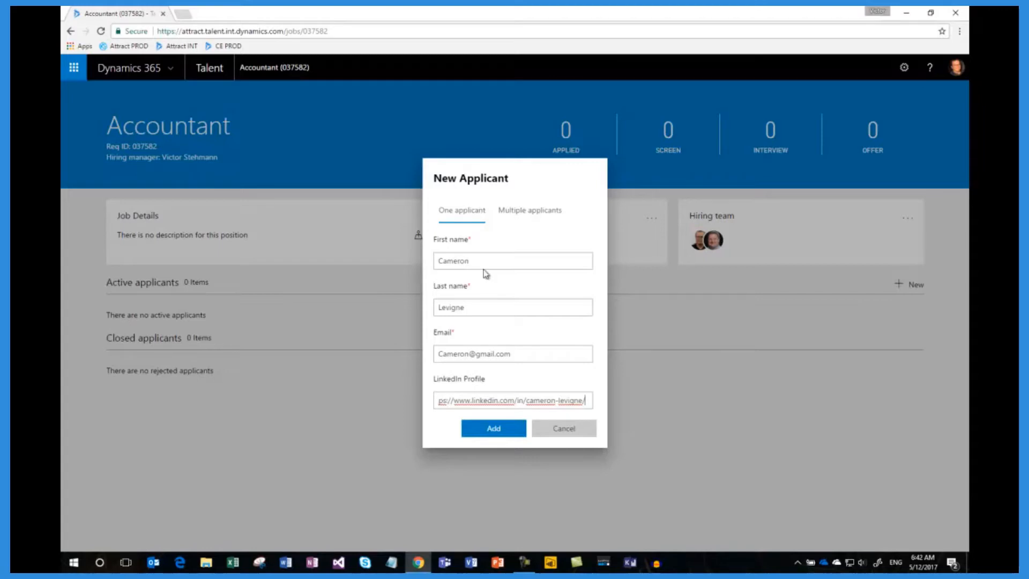
{"action": "left_click", "coordinate": [485, 432]}
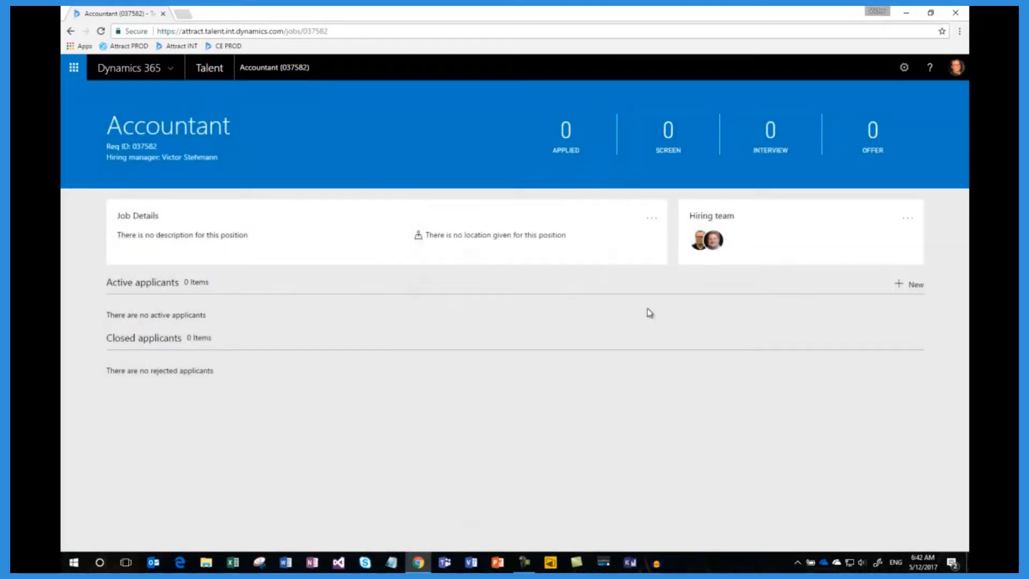
Step: Review the option for adding multiple applicants from a template file, leaving without adding any
{"action": "left_click", "coordinate": [903, 285]}
{"action": "left_click", "coordinate": [549, 209]}
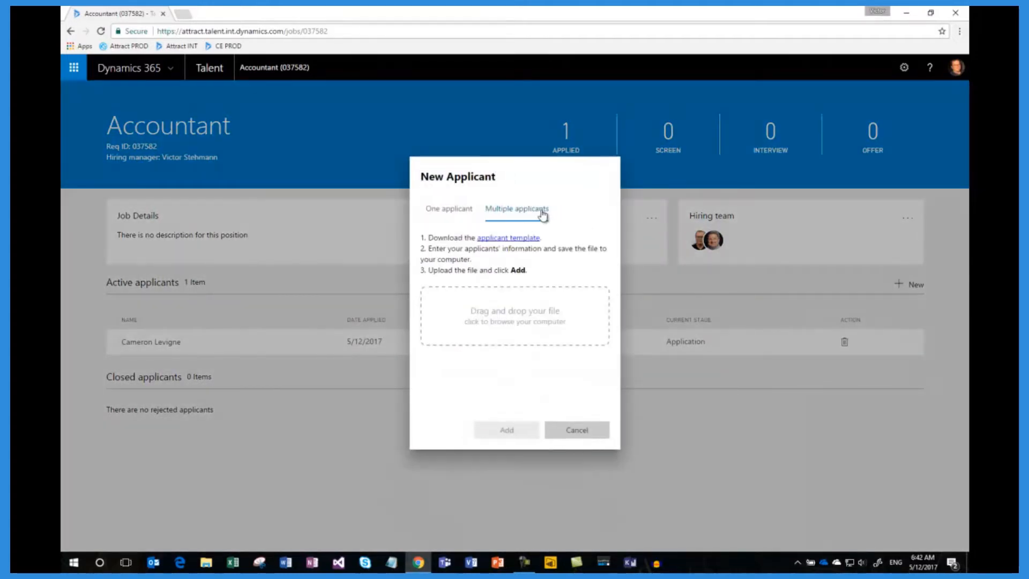
{"action": "left_click", "coordinate": [571, 431]}
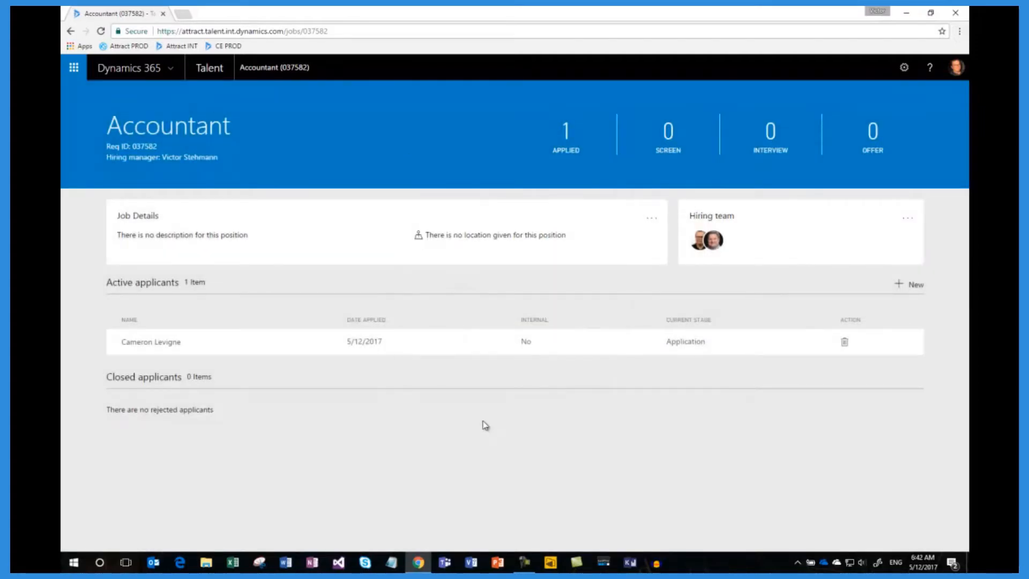
Step: Open the new applicant's application and upload Resume.docx as a document of type Resume
{"action": "left_click", "coordinate": [242, 347]}
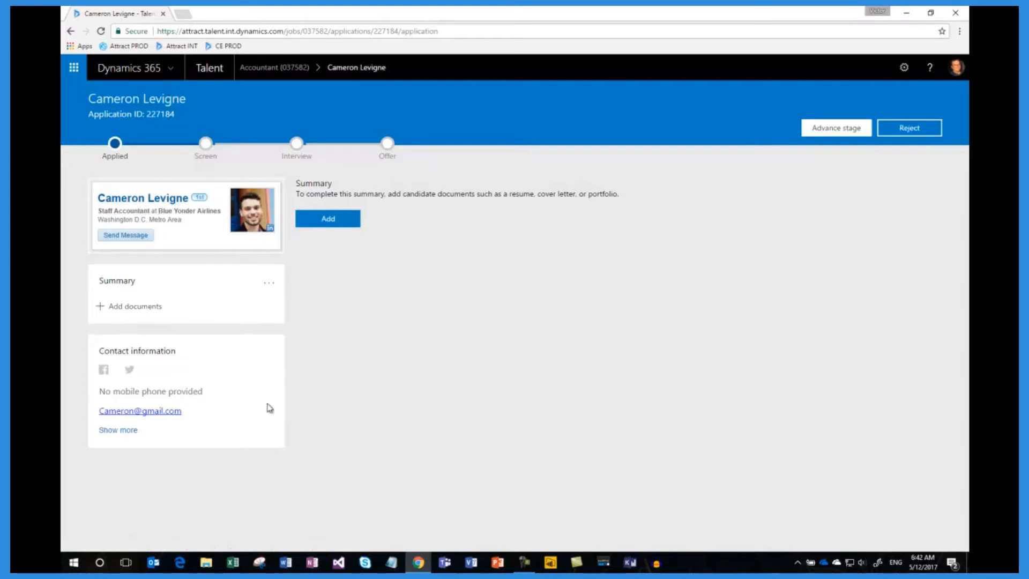
{"action": "left_click", "coordinate": [326, 223]}
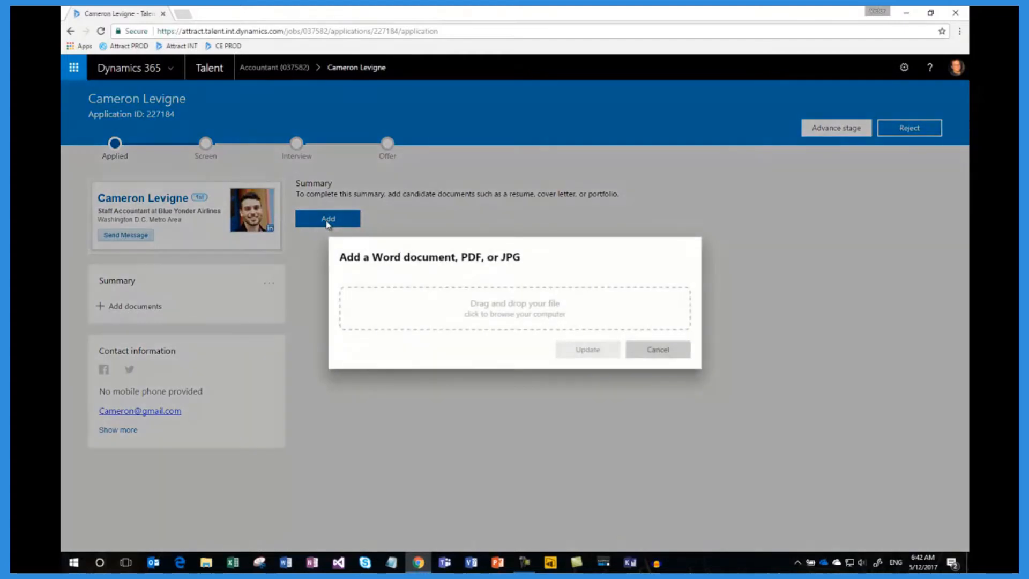
{"action": "left_click", "coordinate": [511, 316]}
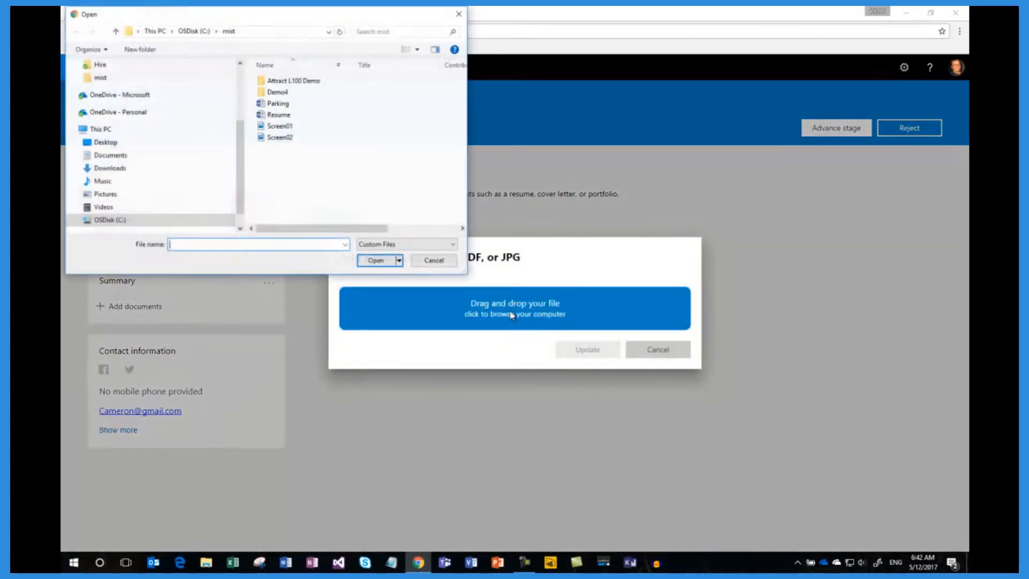
{"action": "left_click", "coordinate": [290, 115]}
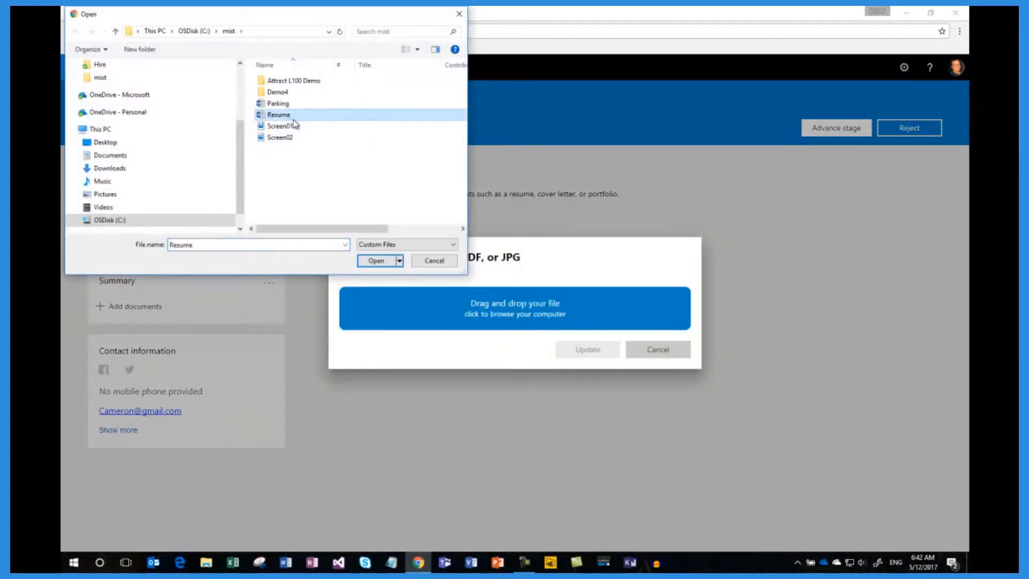
{"action": "left_click", "coordinate": [378, 260]}
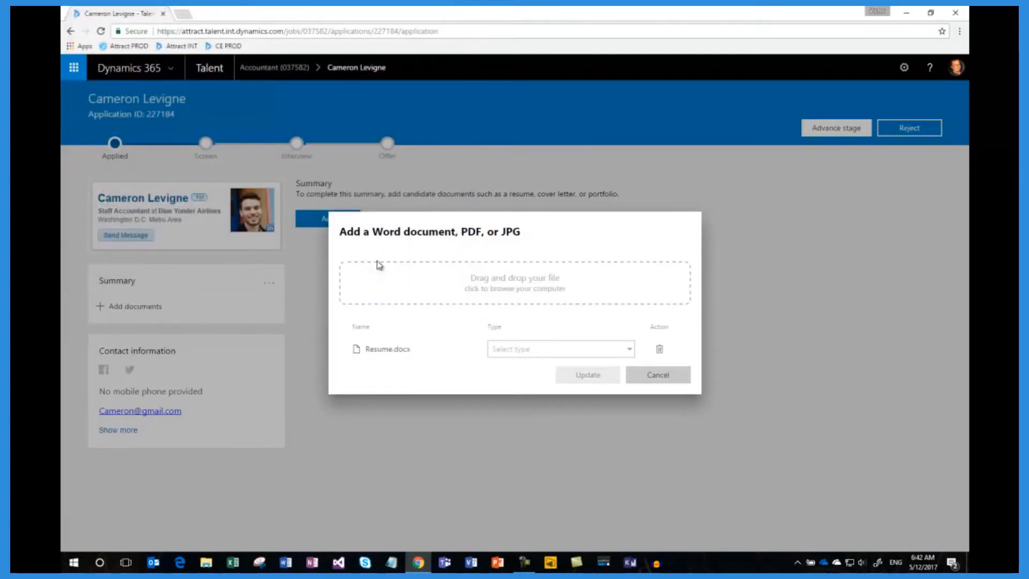
{"action": "left_click", "coordinate": [628, 353]}
{"action": "left_click", "coordinate": [523, 353]}
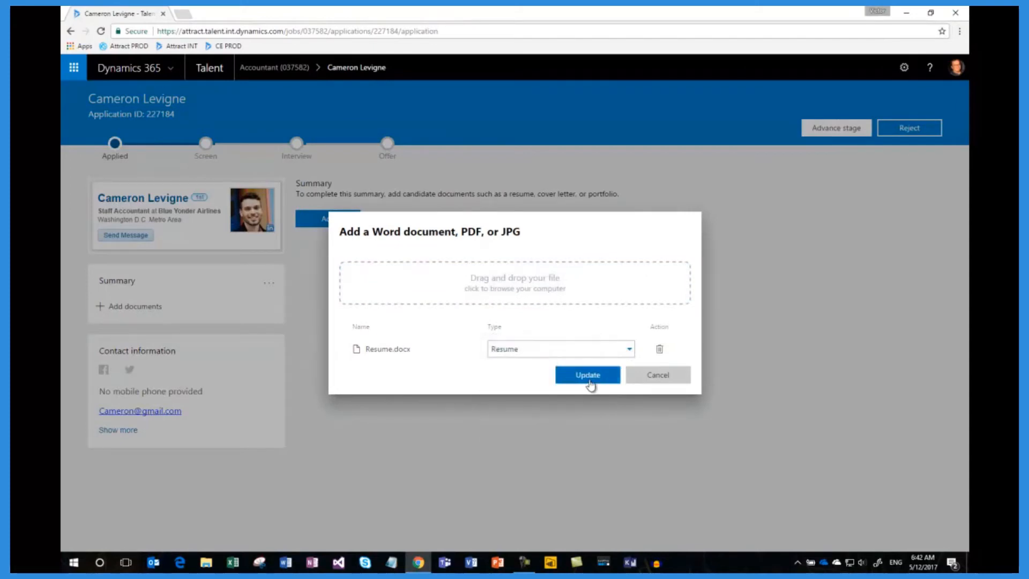
{"action": "left_click", "coordinate": [588, 375]}
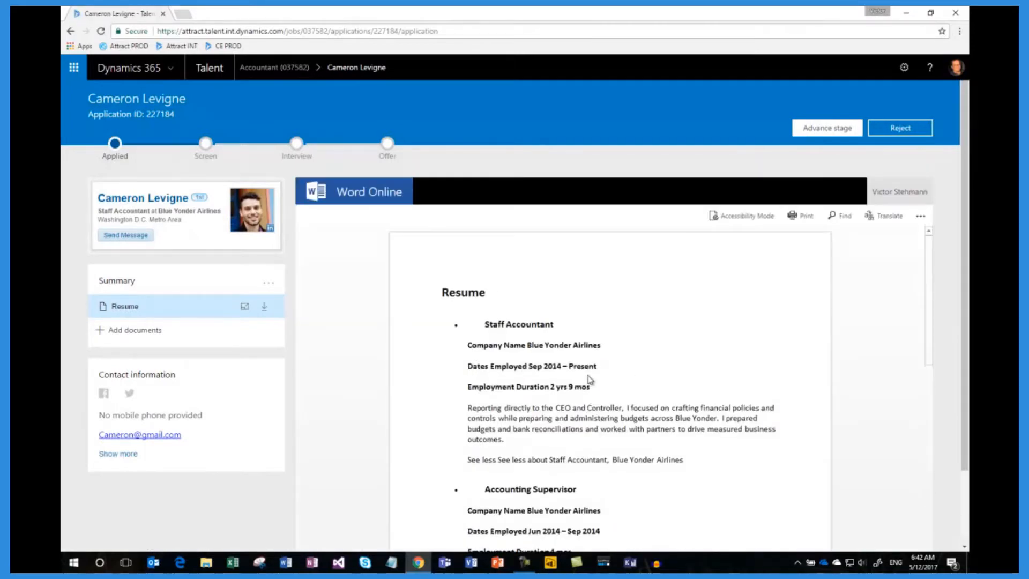
Step: Advance the applicant to Screen and submit feedback that screening went well and the applicant should be invited for an interview
{"action": "left_click", "coordinate": [812, 128]}
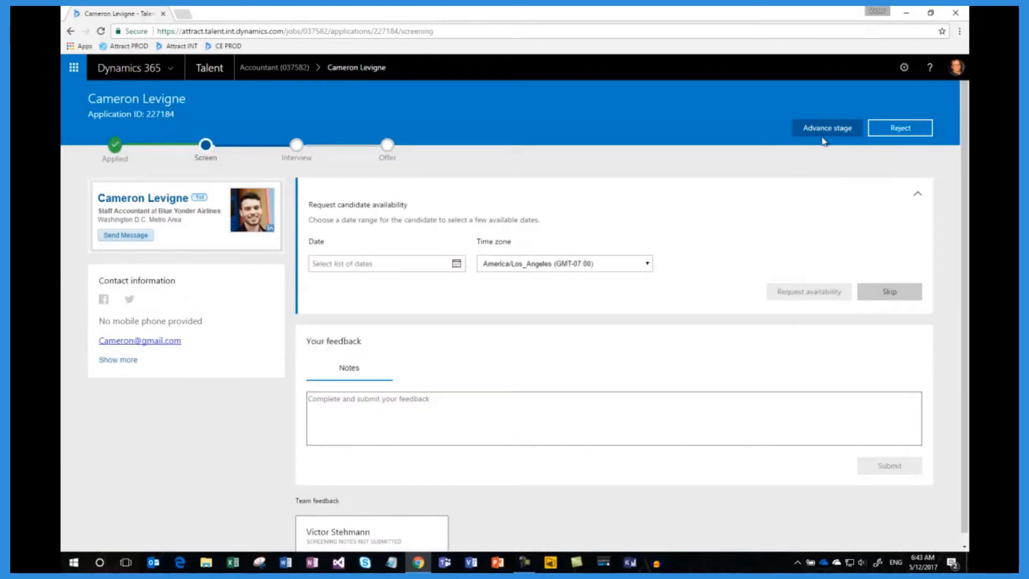
{"action": "left_click", "coordinate": [813, 131]}
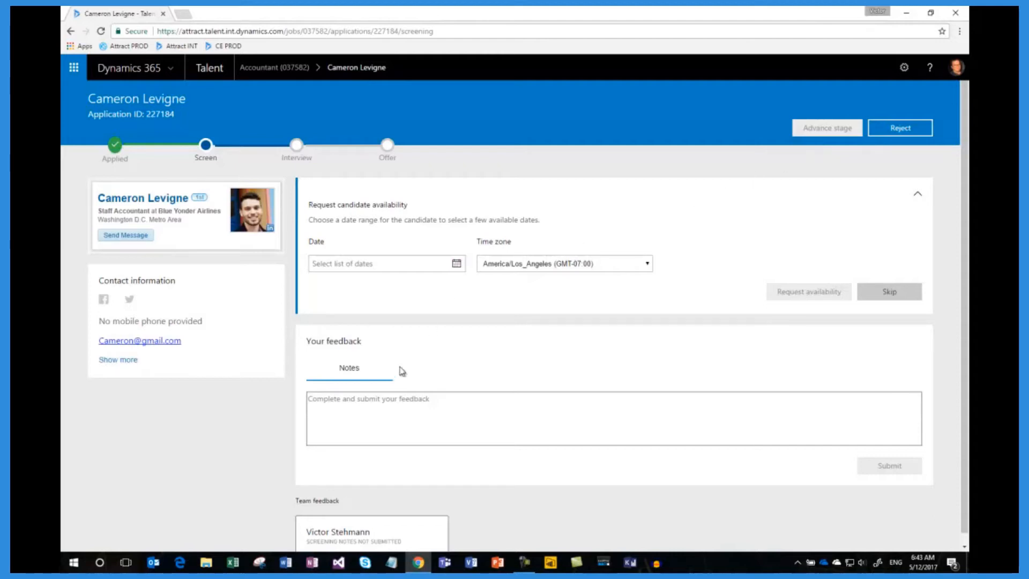
{"action": "left_click", "coordinate": [390, 396]}
{"action": "type", "text": "Screening went well. We should in"}
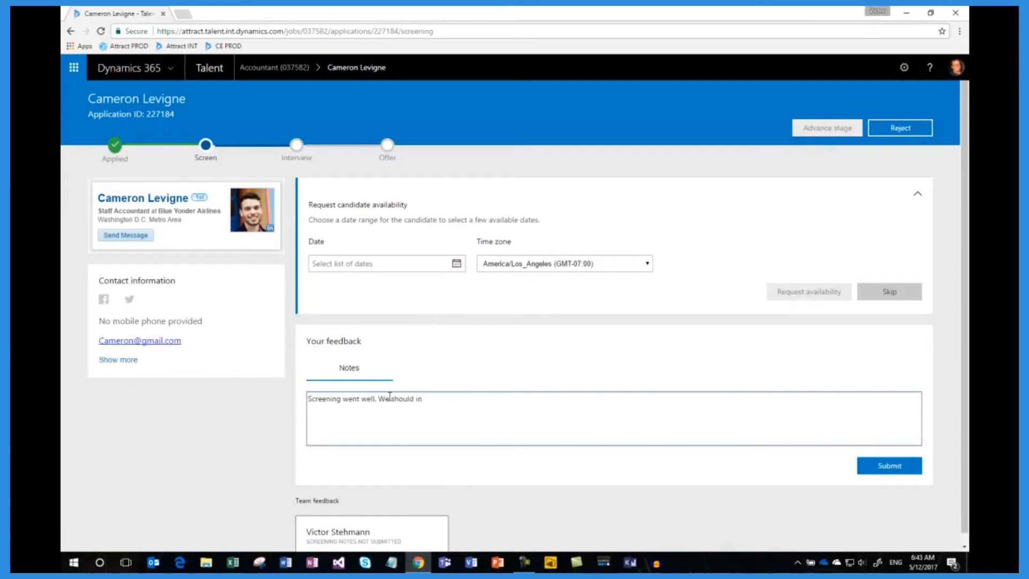
{"action": "type", "text": "n"}
{"action": "type", "text": "ite Cameron for an interviwe"}
{"action": "key", "text": "BackSpace"}
{"action": "key", "text": "BackSpace"}
{"action": "type", "text": "ew."}
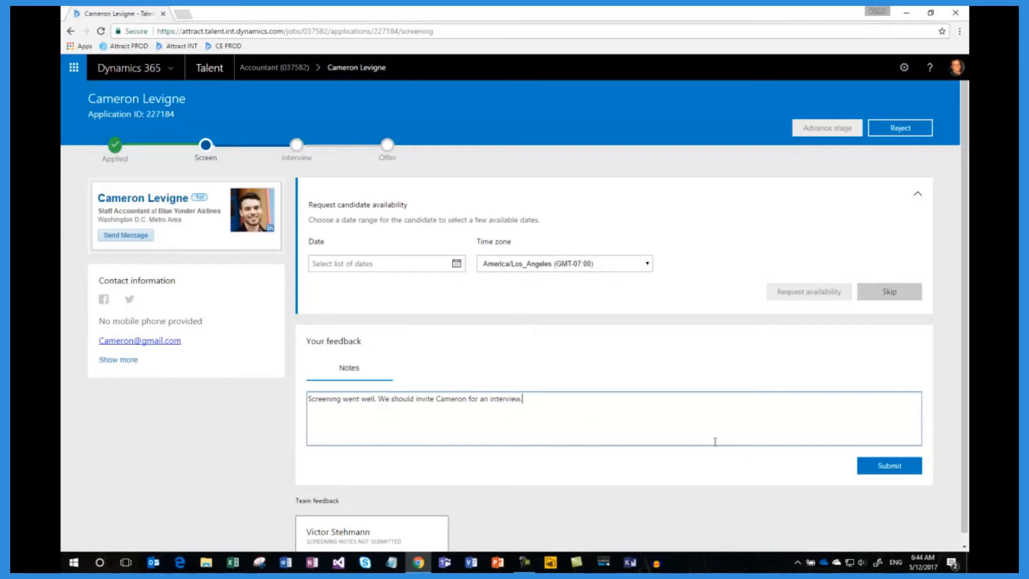
{"action": "left_click", "coordinate": [871, 470]}
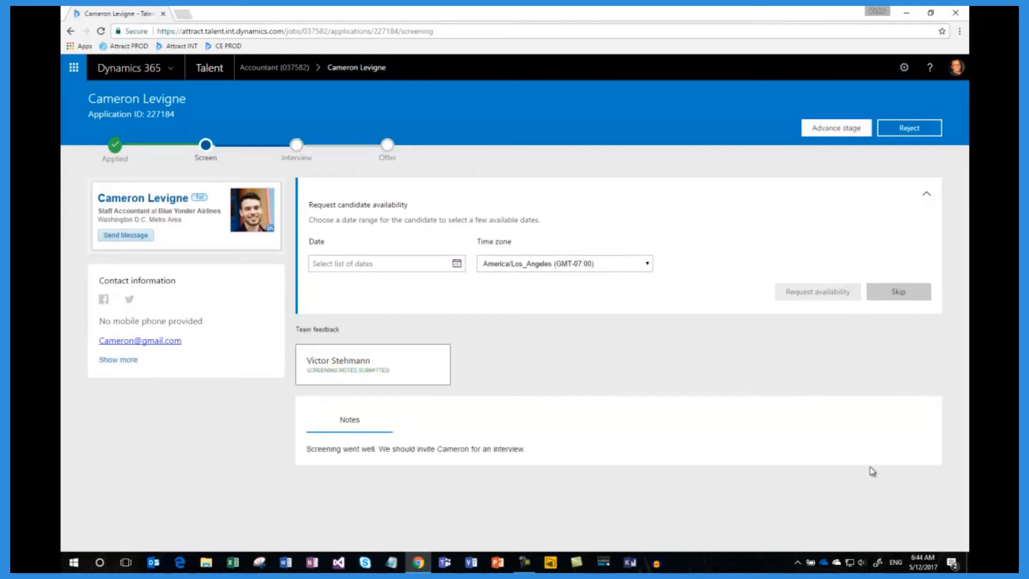
Step: Advance the applicant to the Interview stage and confirm an interview team that includes only the hiring manager
{"action": "left_click", "coordinate": [816, 131]}
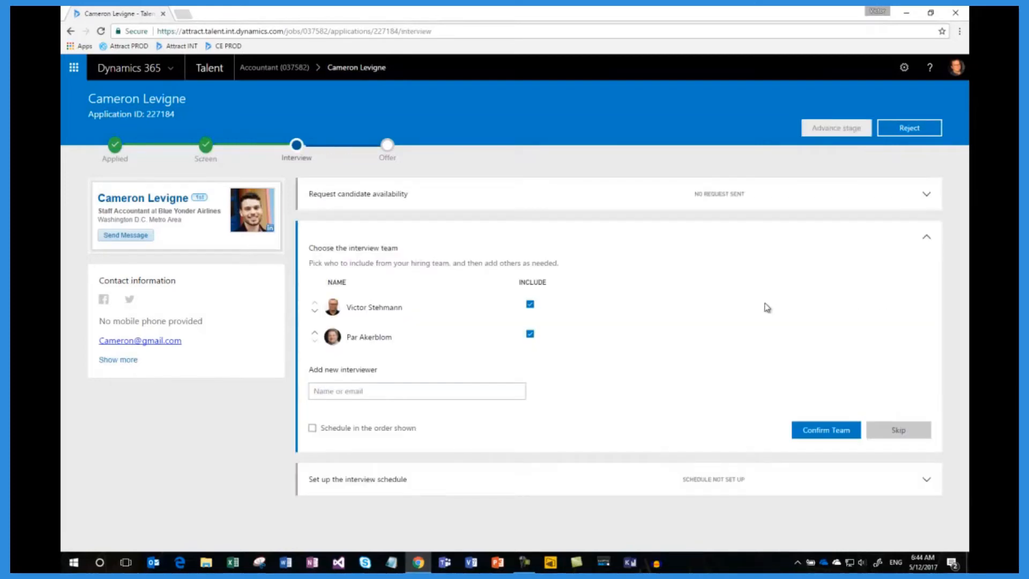
{"action": "left_click", "coordinate": [530, 334]}
{"action": "left_click", "coordinate": [423, 392]}
{"action": "type", "text": "neil"}
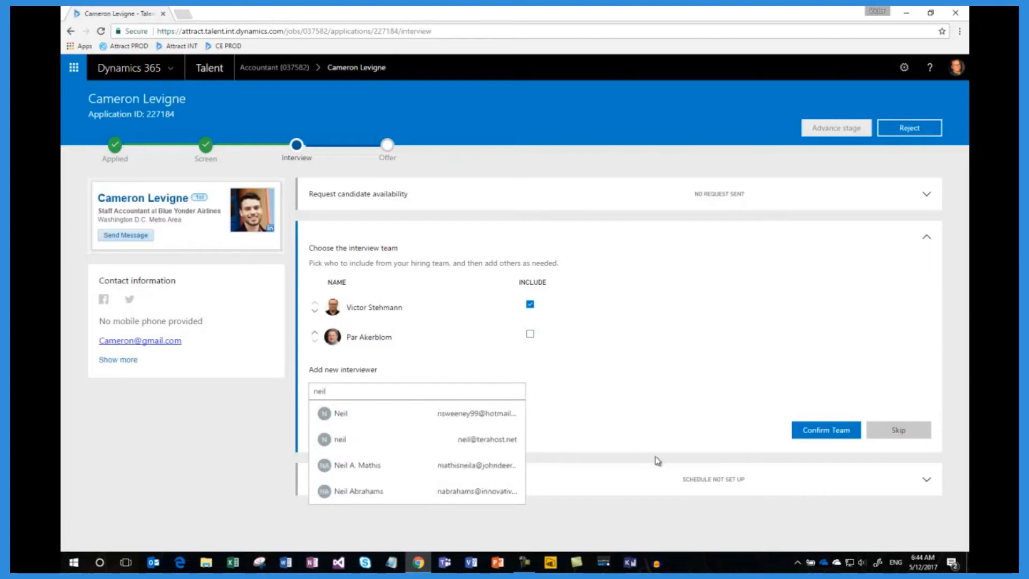
{"action": "left_click", "coordinate": [816, 434]}
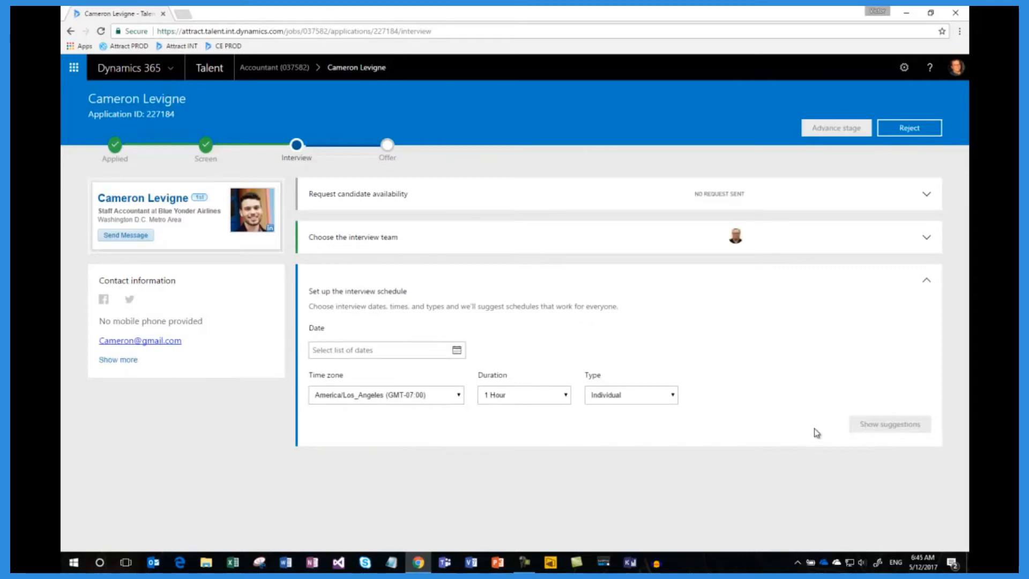
Step: Set up the interview schedule for May 15 and May 16, 2017, keeping 1 Hour and Individual, and generate the schedule suggestions
{"action": "left_click", "coordinate": [459, 352]}
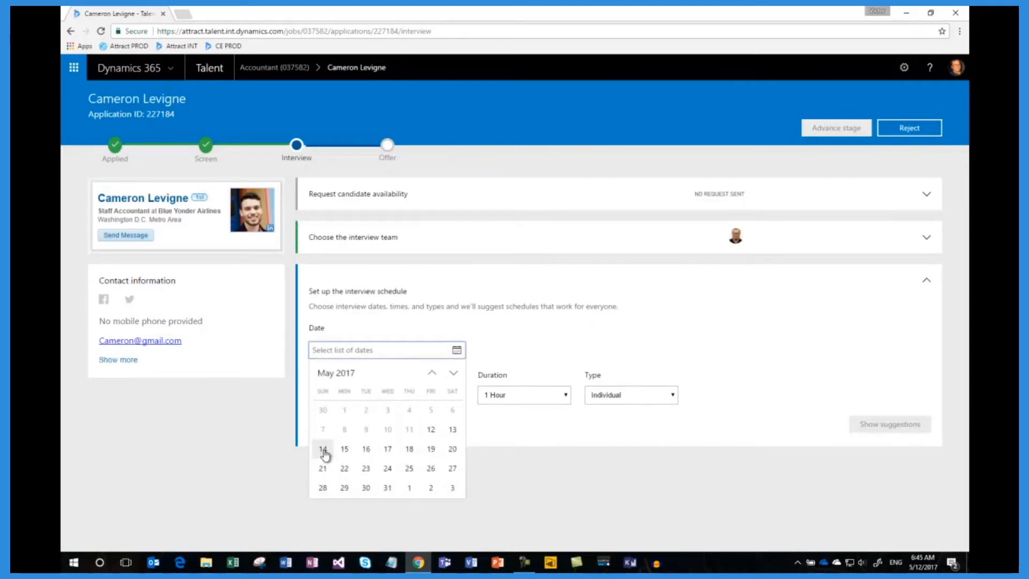
{"action": "left_click", "coordinate": [345, 452]}
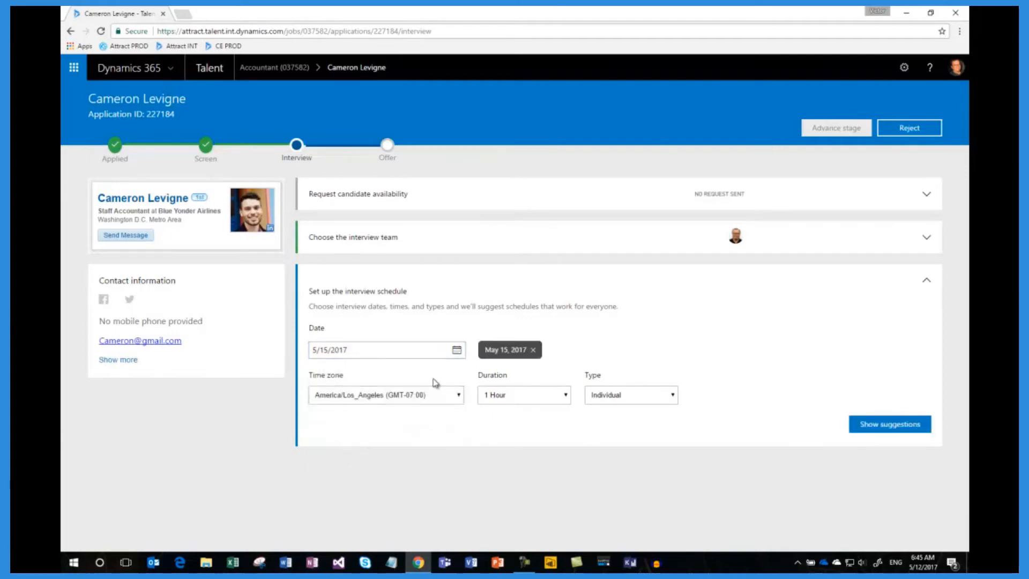
{"action": "left_click", "coordinate": [457, 351]}
{"action": "left_click", "coordinate": [366, 451]}
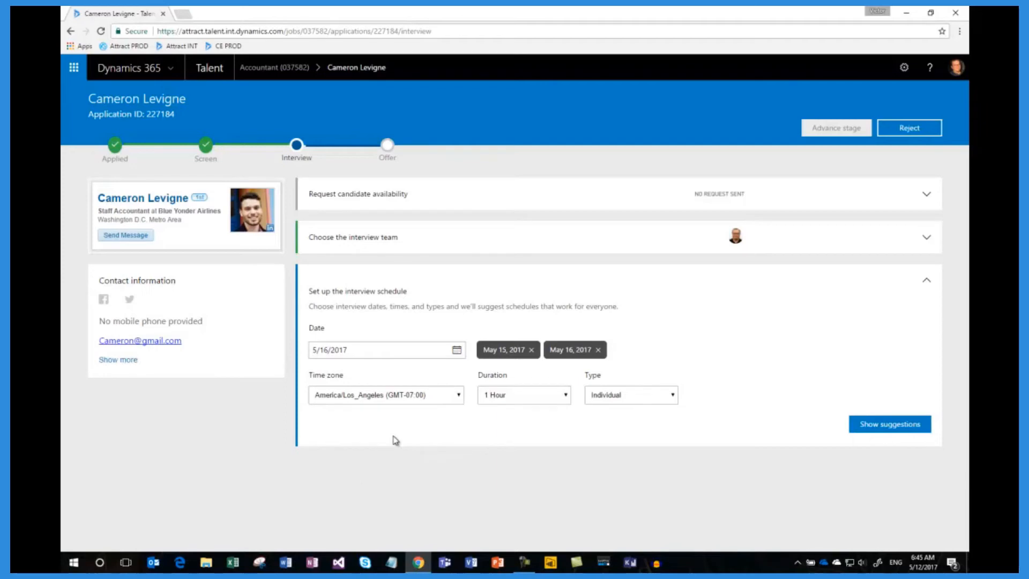
{"action": "left_click", "coordinate": [567, 396]}
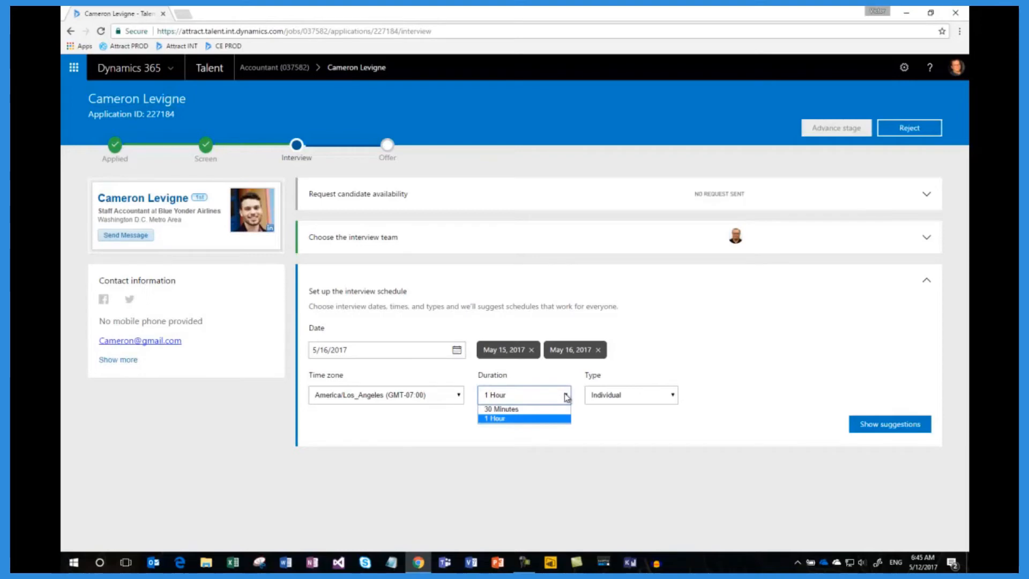
{"action": "left_click", "coordinate": [670, 397]}
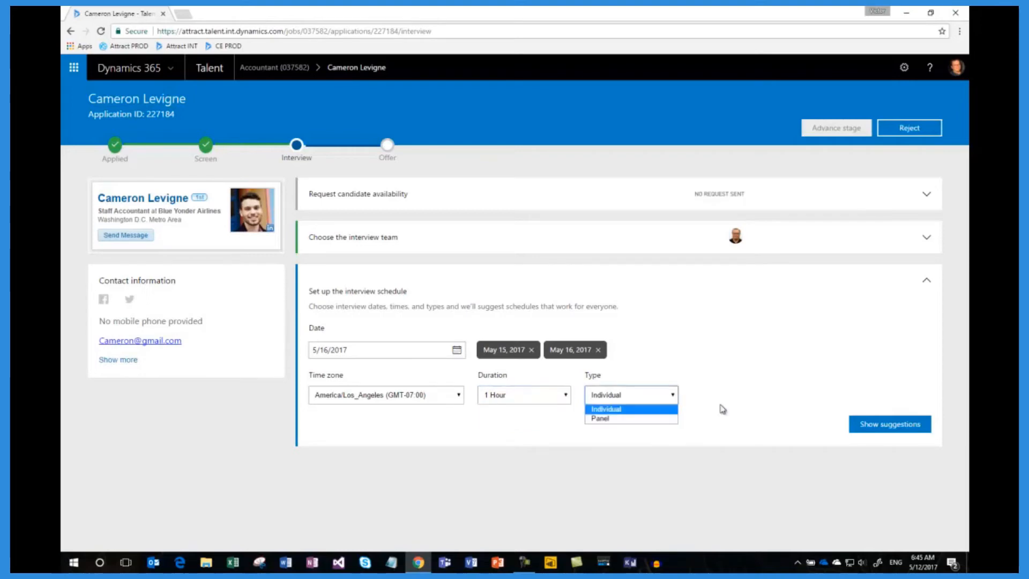
{"action": "left_click", "coordinate": [890, 424]}
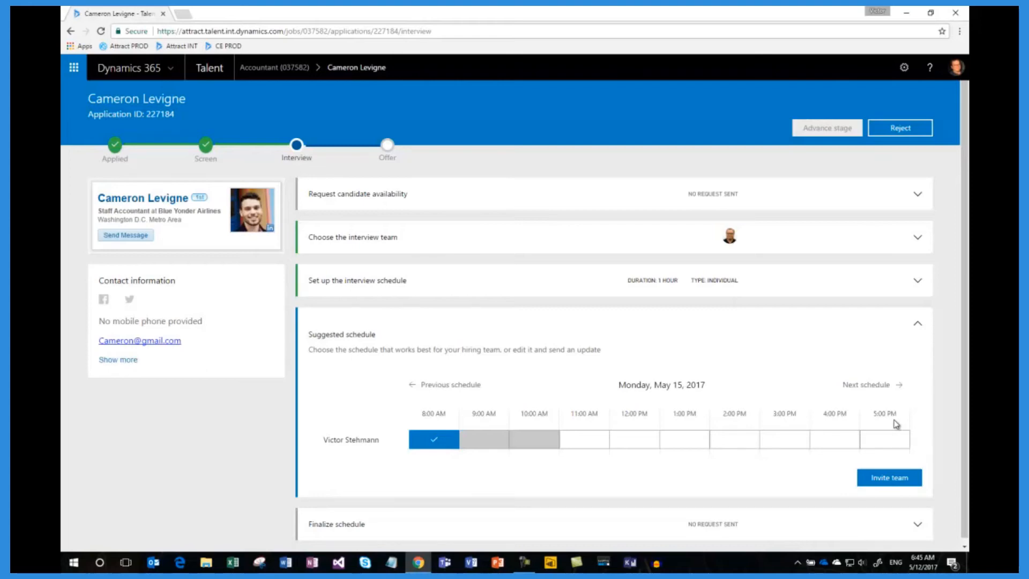
Step: Choose the 10:00 AM slot on Tuesday, May 16, 2017 from the suggested schedules and invite the interview team
{"action": "left_click", "coordinate": [877, 386]}
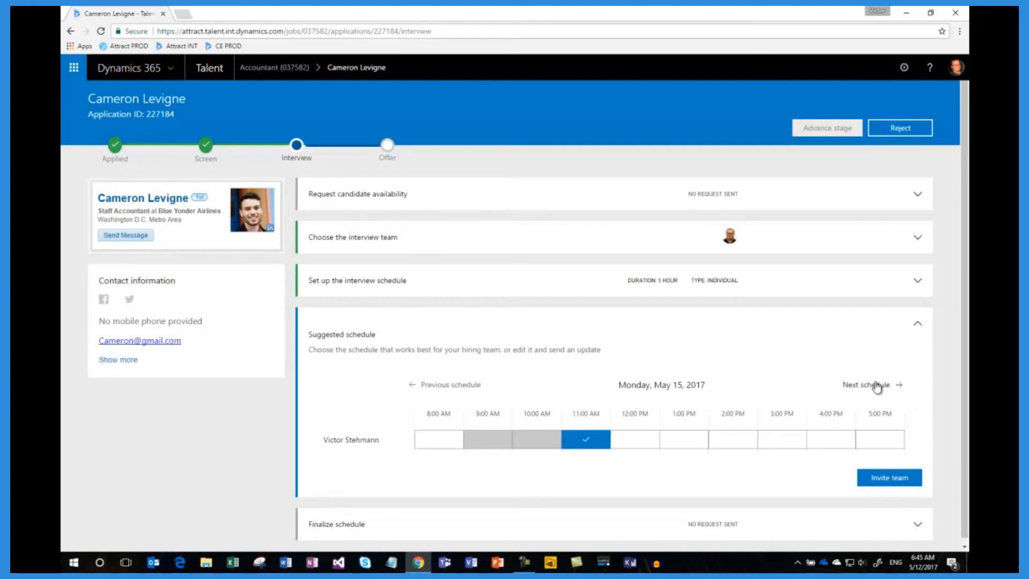
{"action": "left_click", "coordinate": [877, 386]}
{"action": "left_click", "coordinate": [877, 386]}
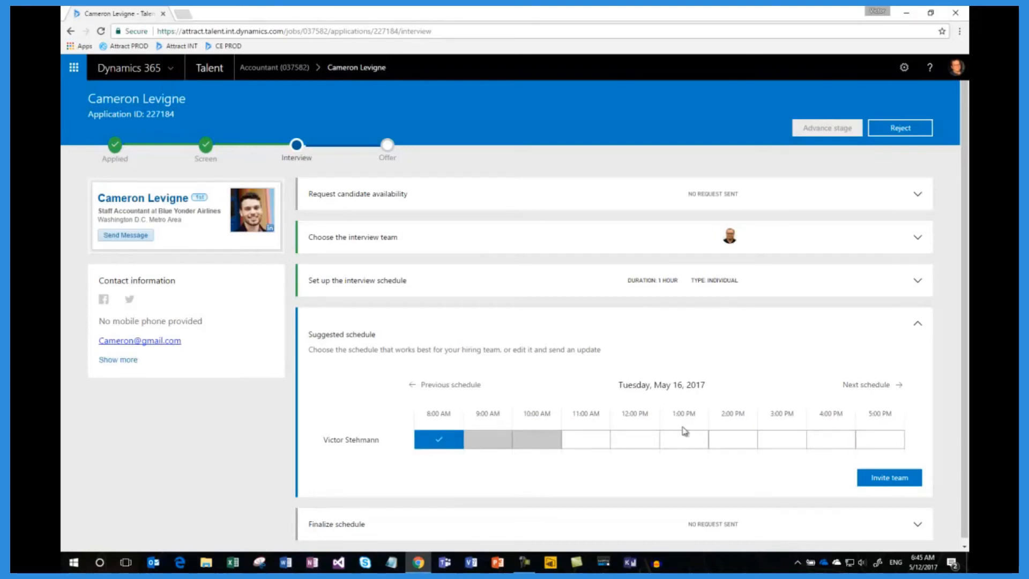
{"action": "left_click", "coordinate": [639, 441]}
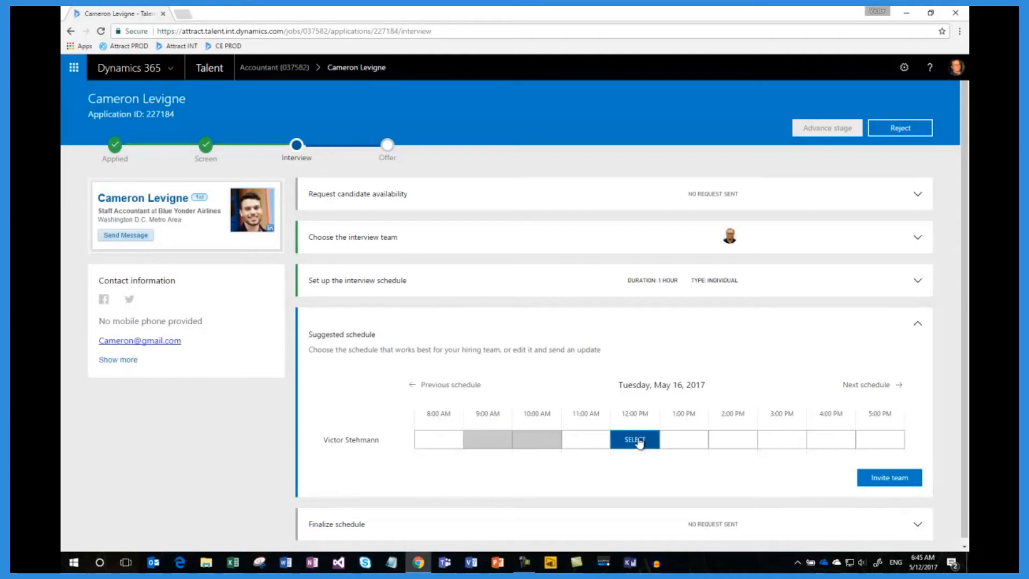
{"action": "left_click", "coordinate": [742, 442]}
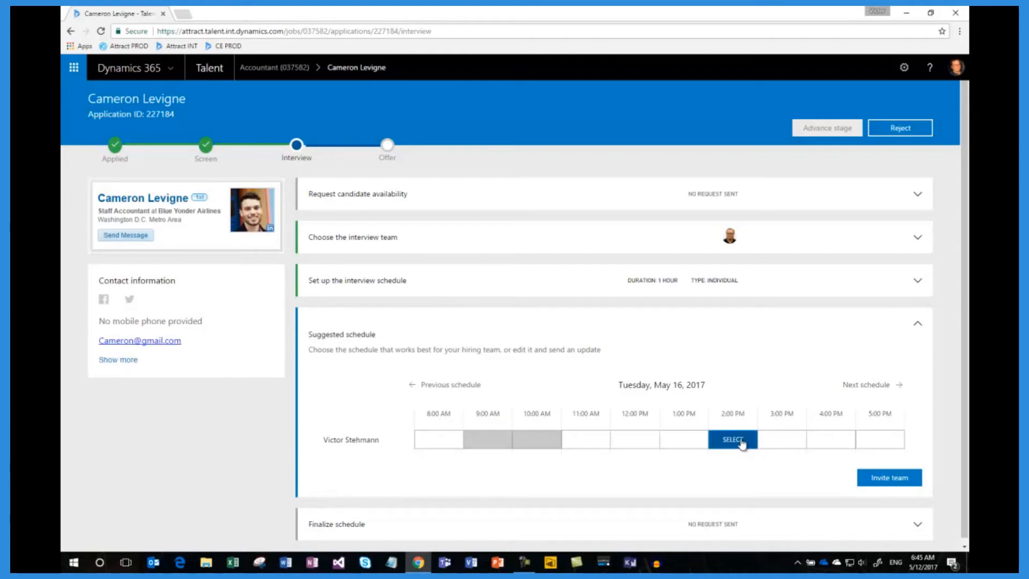
{"action": "left_click", "coordinate": [532, 442]}
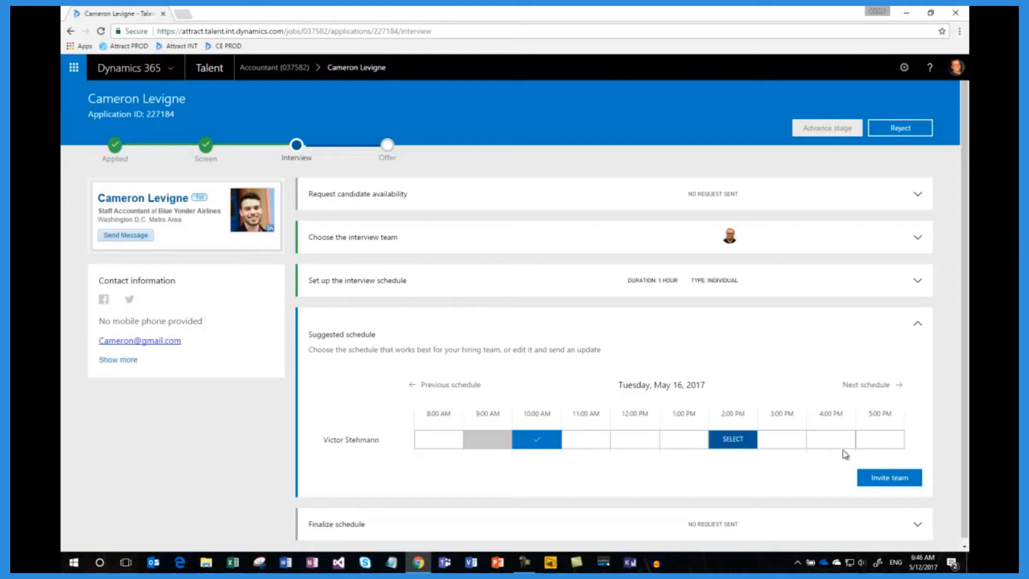
{"action": "left_click", "coordinate": [898, 483]}
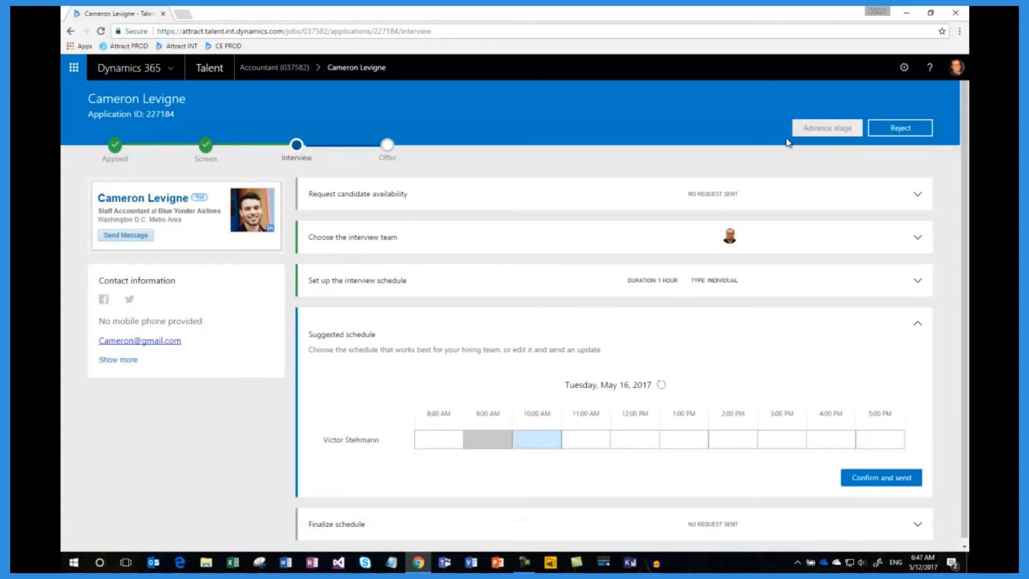
Step: Refresh the interviewer's response in the suggested schedule, then confirm and send the May 16 interview schedule
{"action": "left_click", "coordinate": [662, 385]}
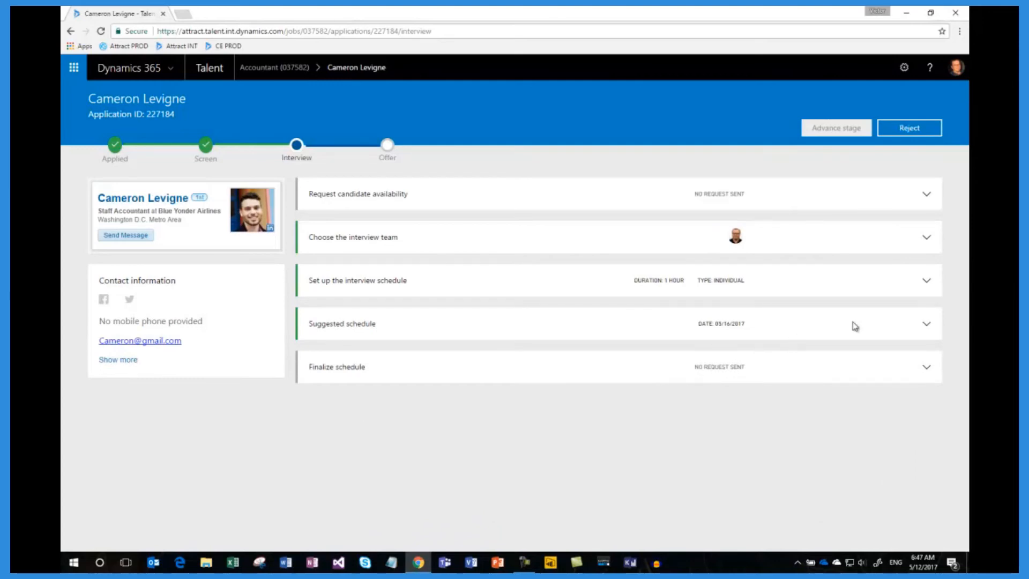
{"action": "left_click", "coordinate": [927, 324]}
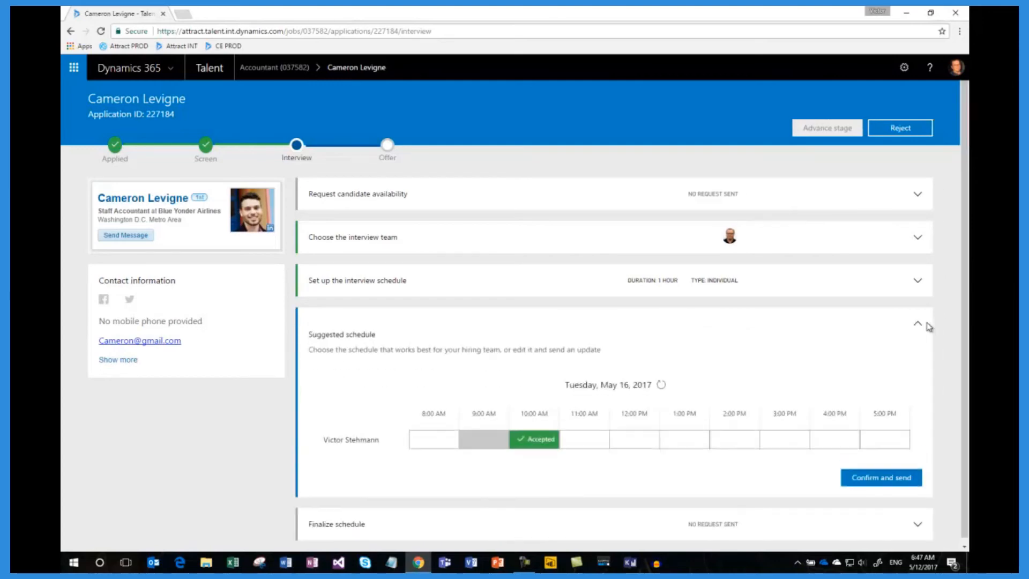
{"action": "left_click", "coordinate": [867, 484]}
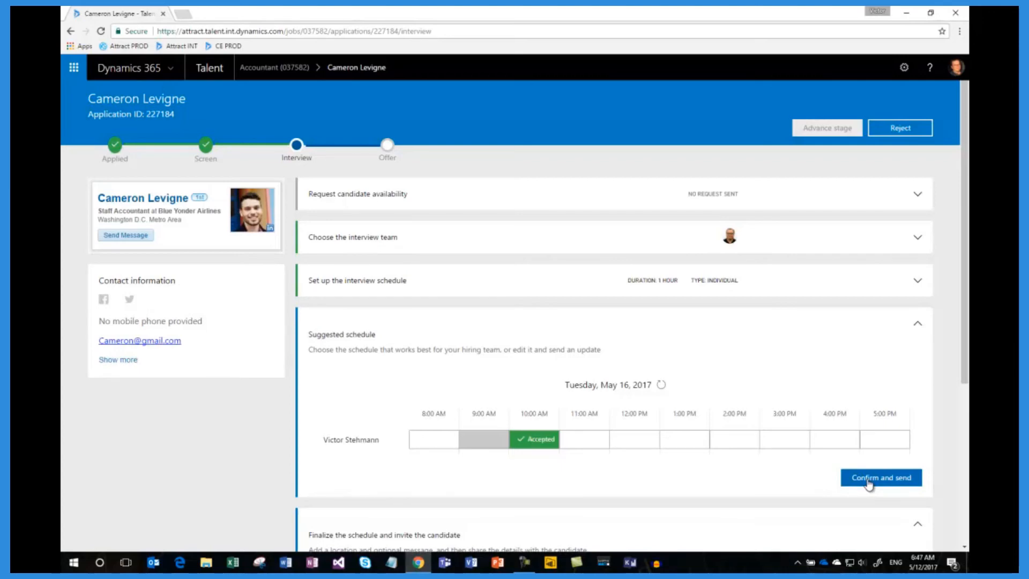
Step: Send the candidate the final schedule with the interview's street address and the message "Come 15 minutes earlier and dress casual."
{"action": "scroll", "coordinate": [868, 484], "scroll_direction": "down", "scroll_amount": 3}
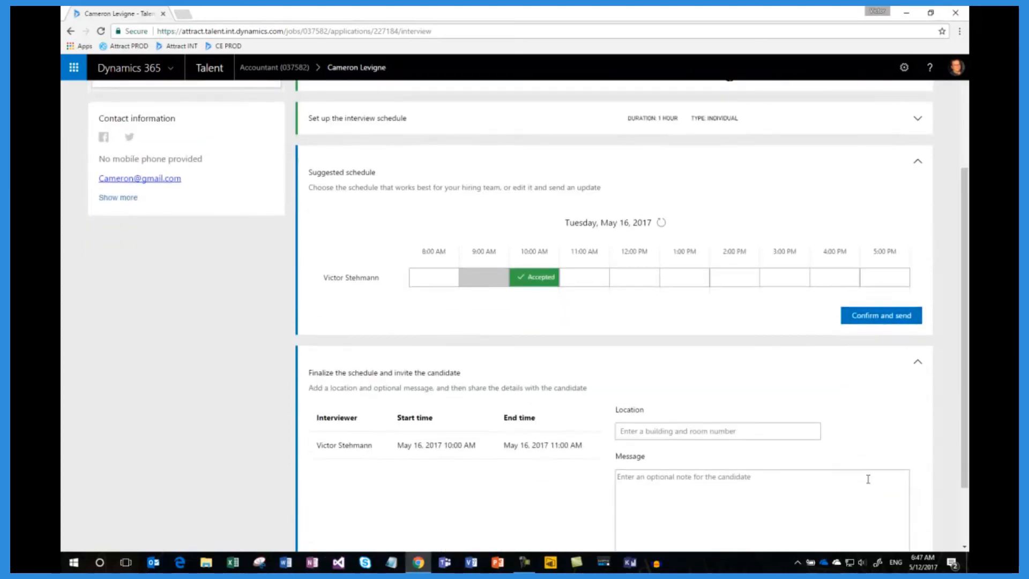
{"action": "left_click", "coordinate": [732, 431]}
{"action": "type", "text": "123 North Street"}
{"action": "key", "text": "Tab"}
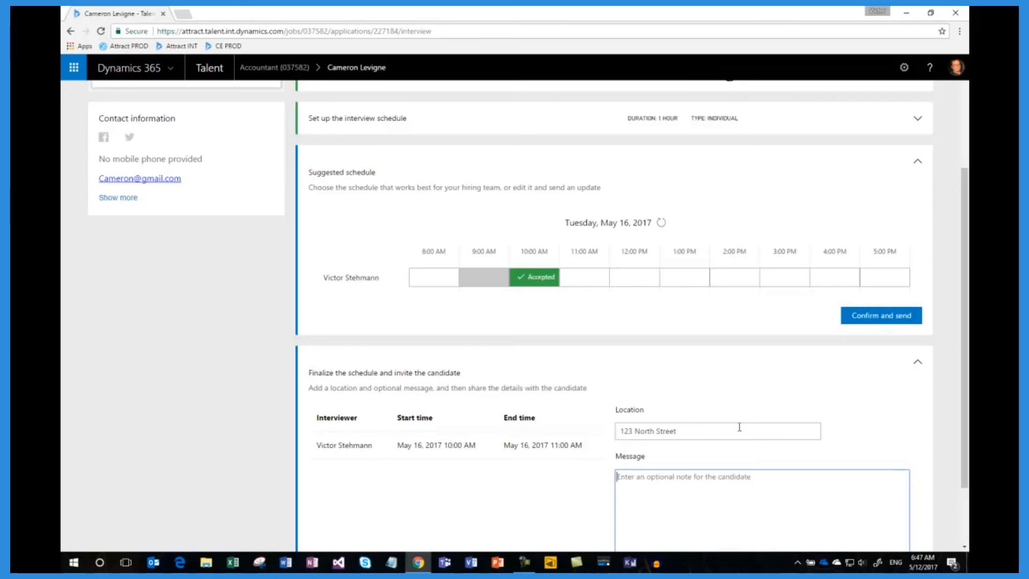
{"action": "type", "text": "Come 15"}
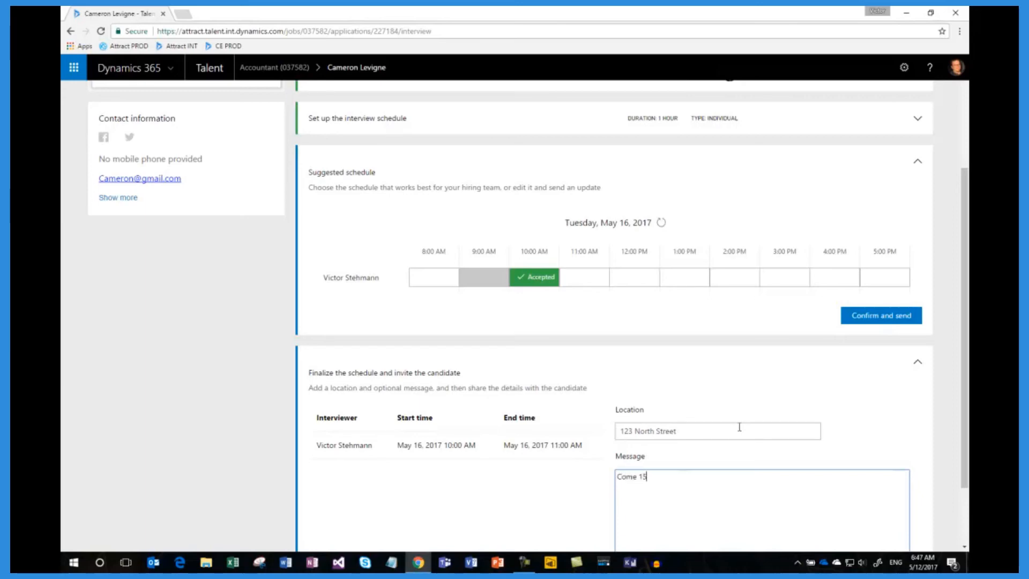
{"action": "type", "text": " minutes earlier and dress casual."}
{"action": "scroll", "coordinate": [804, 483], "scroll_direction": "down", "scroll_amount": 2}
{"action": "left_click", "coordinate": [879, 520]}
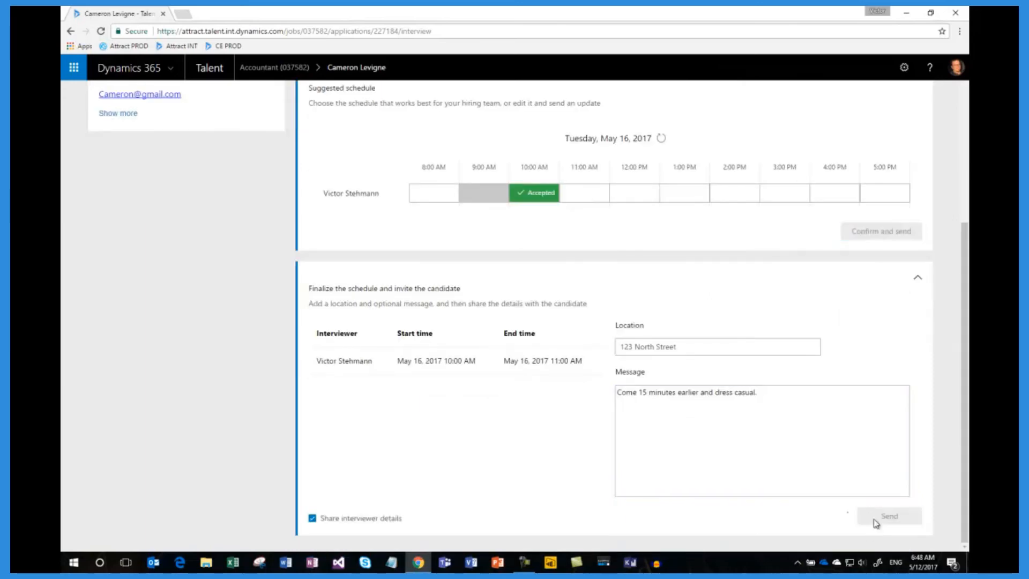
Step: Submit interview feedback noting that the applicant is a good fit for this job, with Yes as the hire recommendation
{"action": "scroll", "coordinate": [870, 520], "scroll_direction": "down", "scroll_amount": 5}
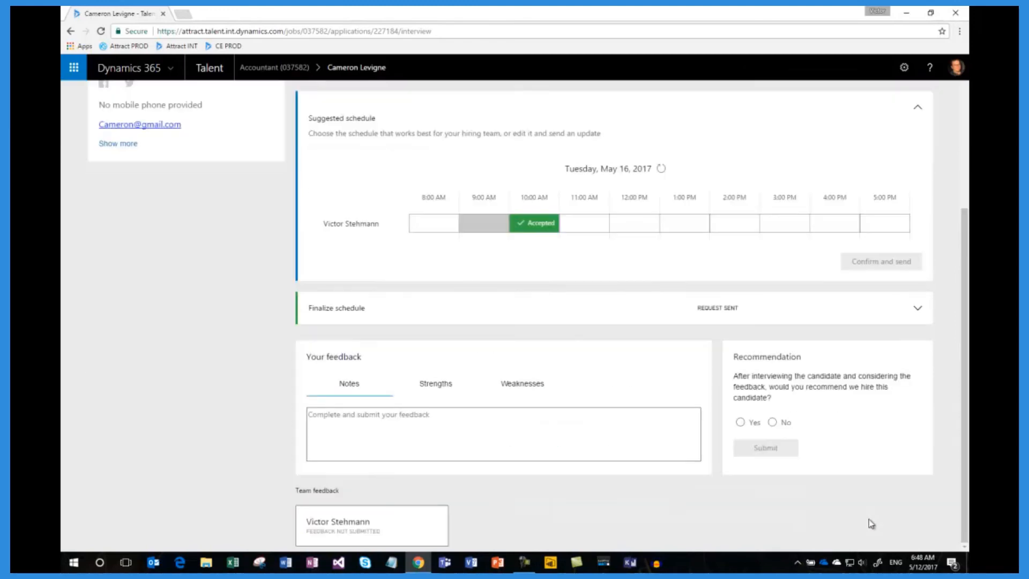
{"action": "left_click", "coordinate": [441, 429]}
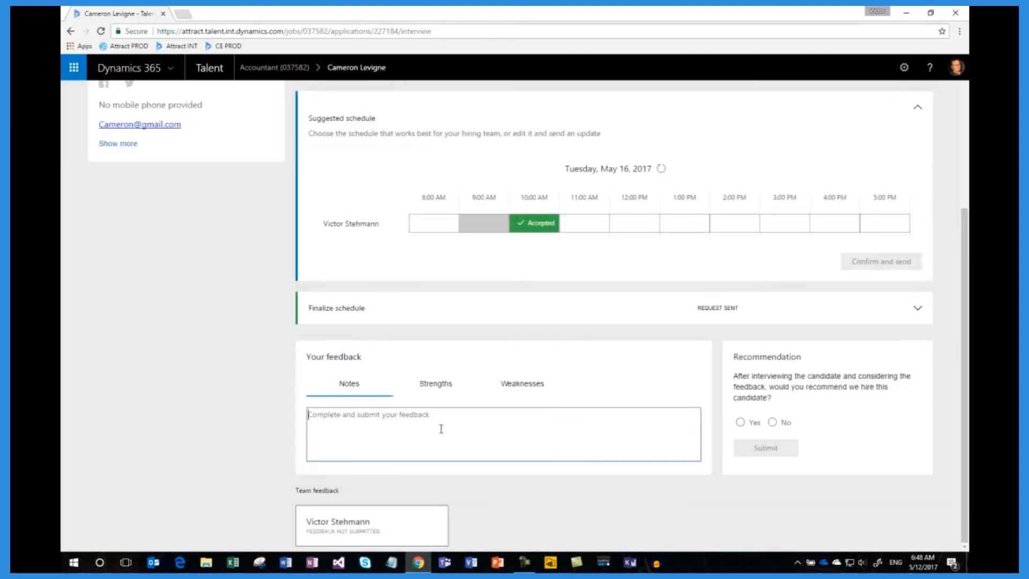
{"action": "type", "text": "Came"}
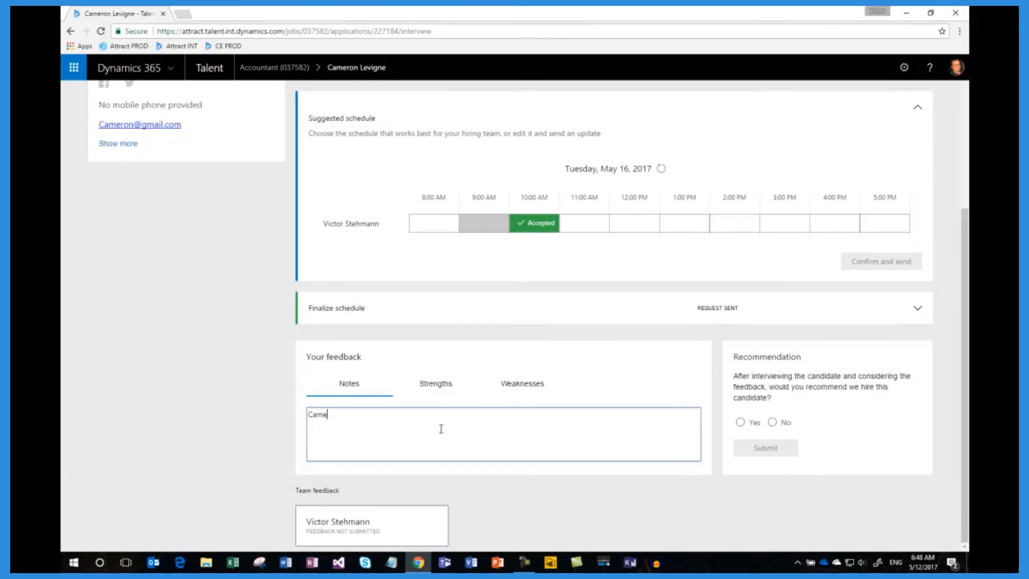
{"action": "type", "text": "ron is a good fit for this job."}
{"action": "left_click", "coordinate": [741, 422]}
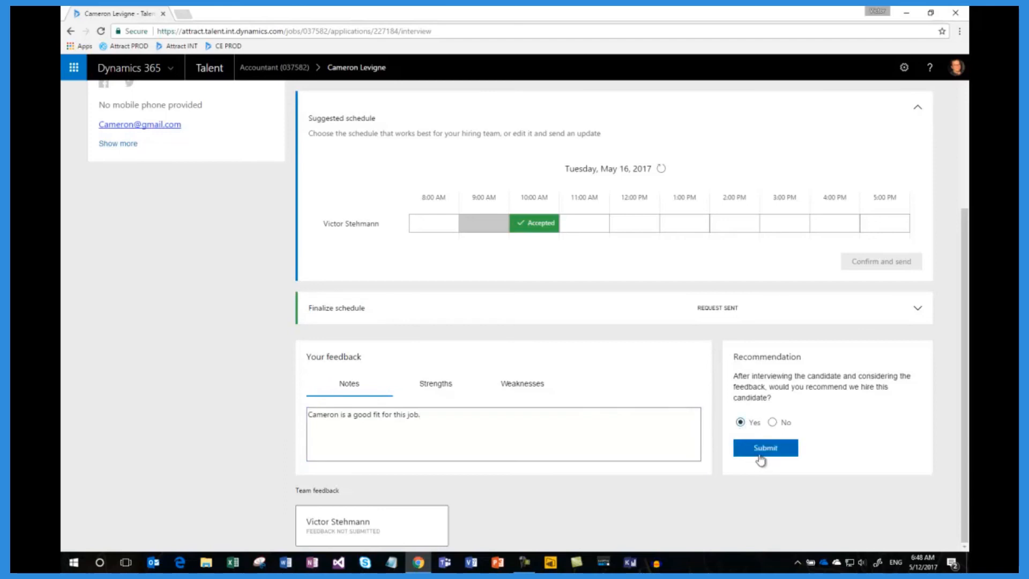
{"action": "left_click", "coordinate": [760, 450]}
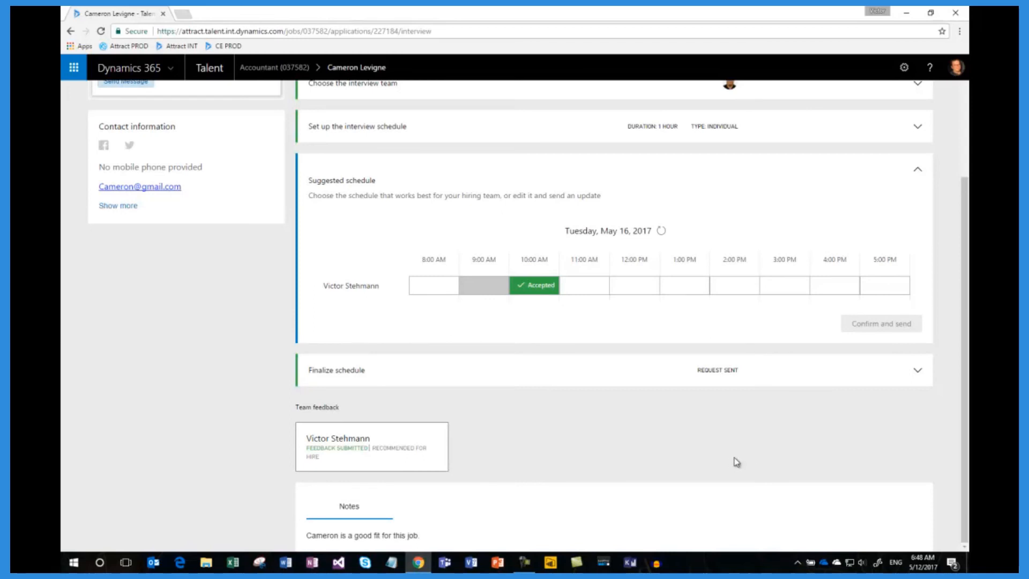
Step: Collapse the suggested schedule, advance the applicant to the Offer stage and start onboarding the candidate
{"action": "scroll", "coordinate": [737, 462], "scroll_direction": "up", "scroll_amount": 3}
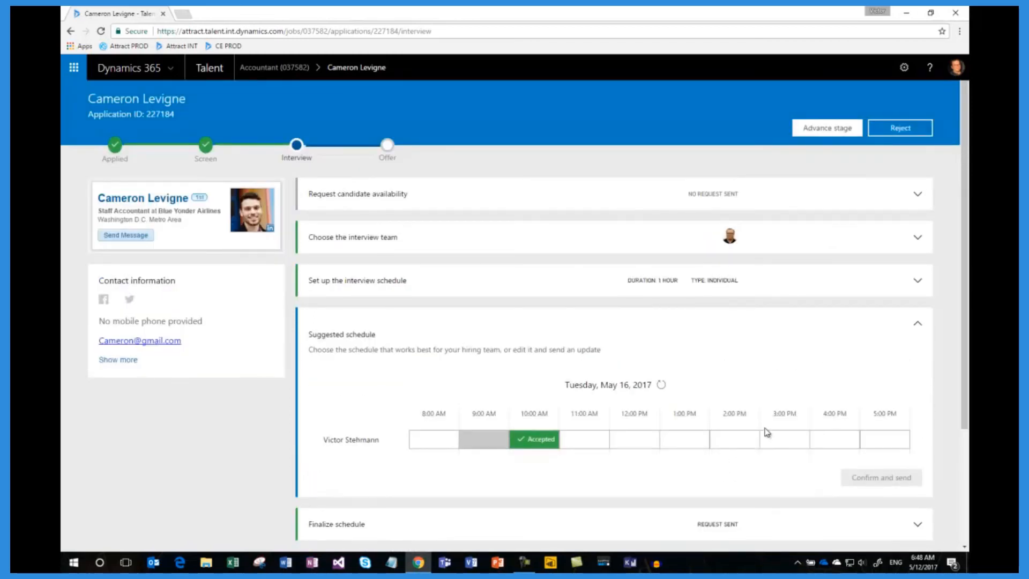
{"action": "left_click", "coordinate": [918, 328]}
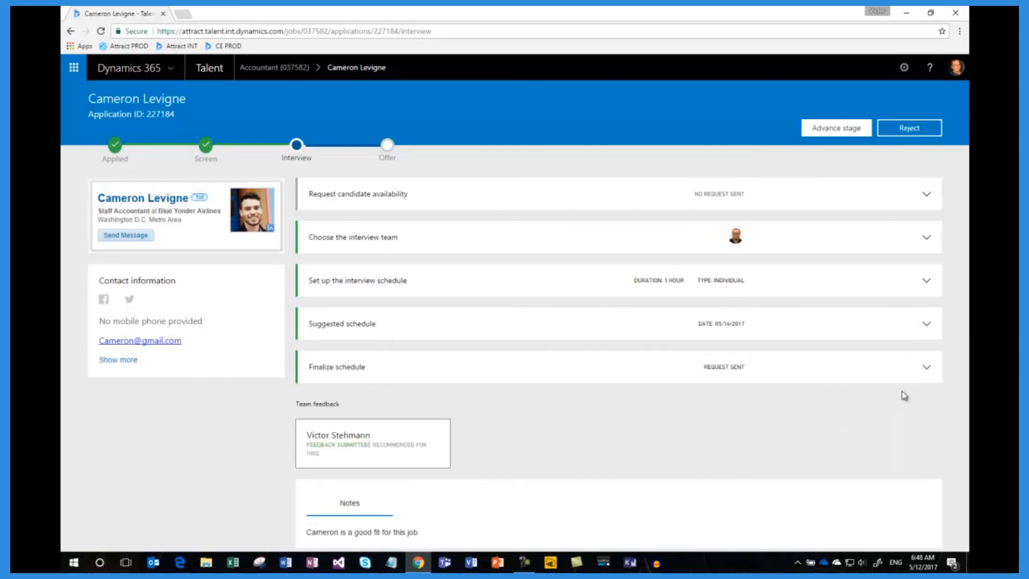
{"action": "left_click", "coordinate": [833, 130]}
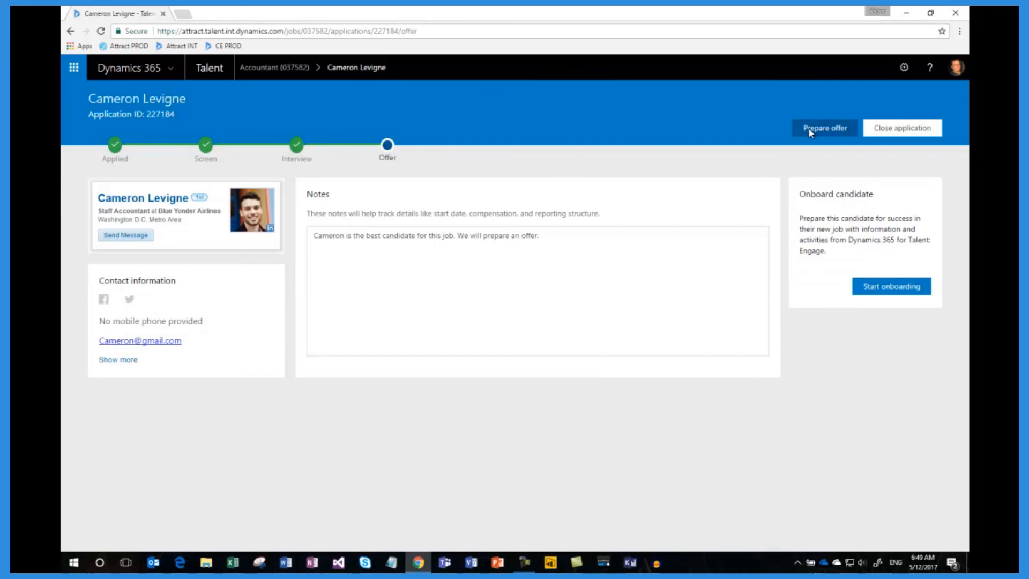
{"action": "left_click", "coordinate": [871, 290]}
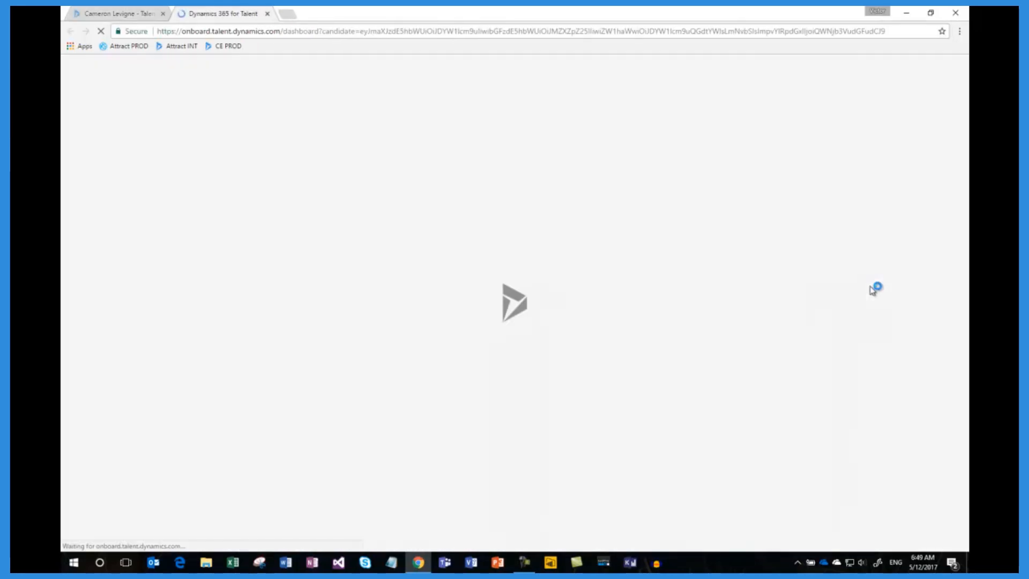